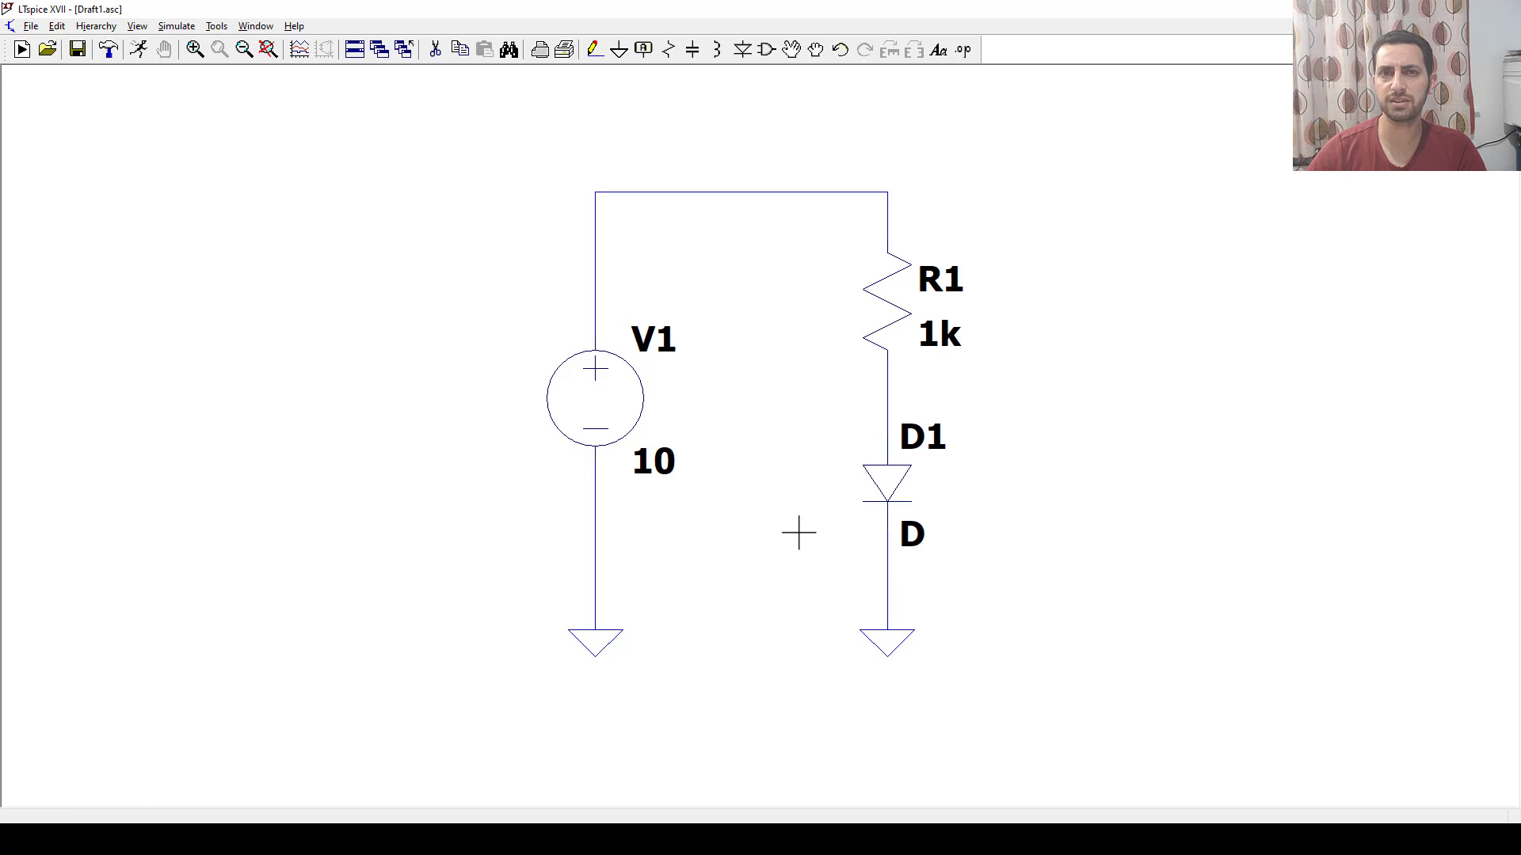
right_click(889, 480)
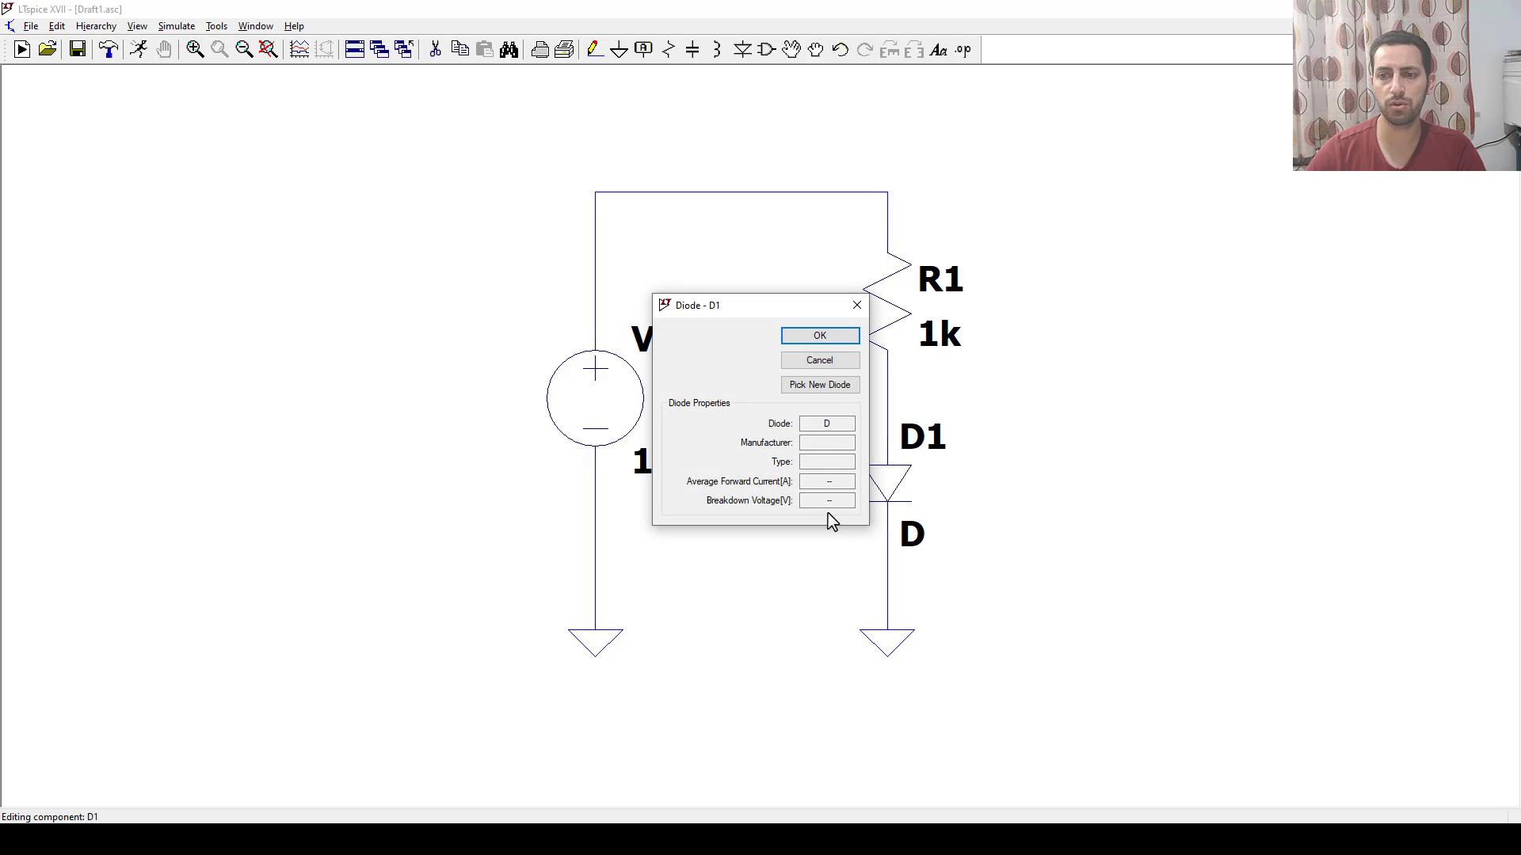
click(823, 396)
drag(789, 304, 649, 146)
drag(839, 369, 1152, 694)
mouse_move(1132, 251)
mouse_down()
mouse_move(1137, 394)
mouse_move(1138, 245)
mouse_up()
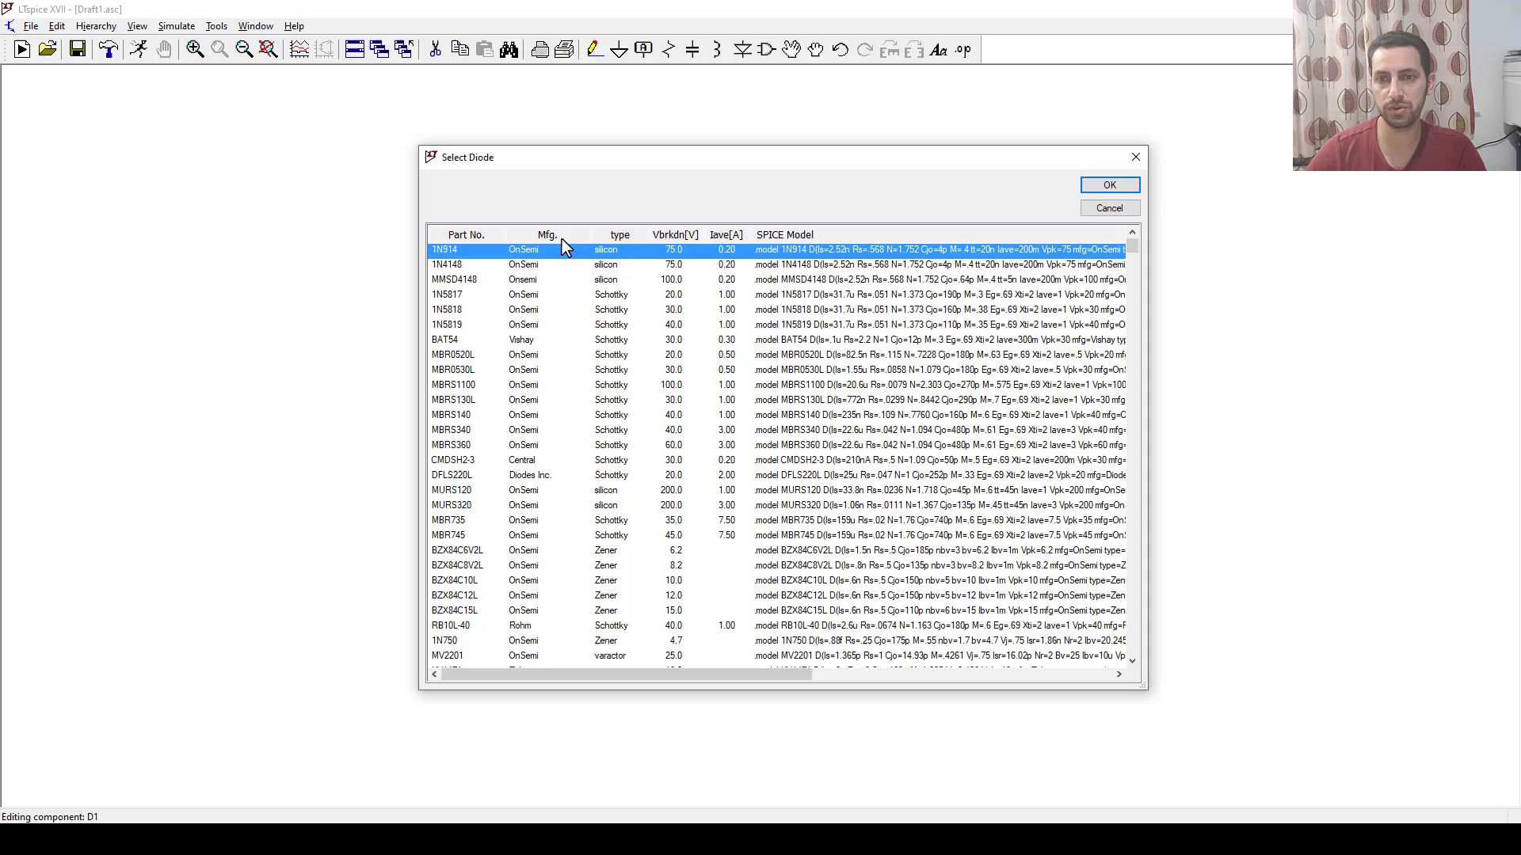
click(623, 238)
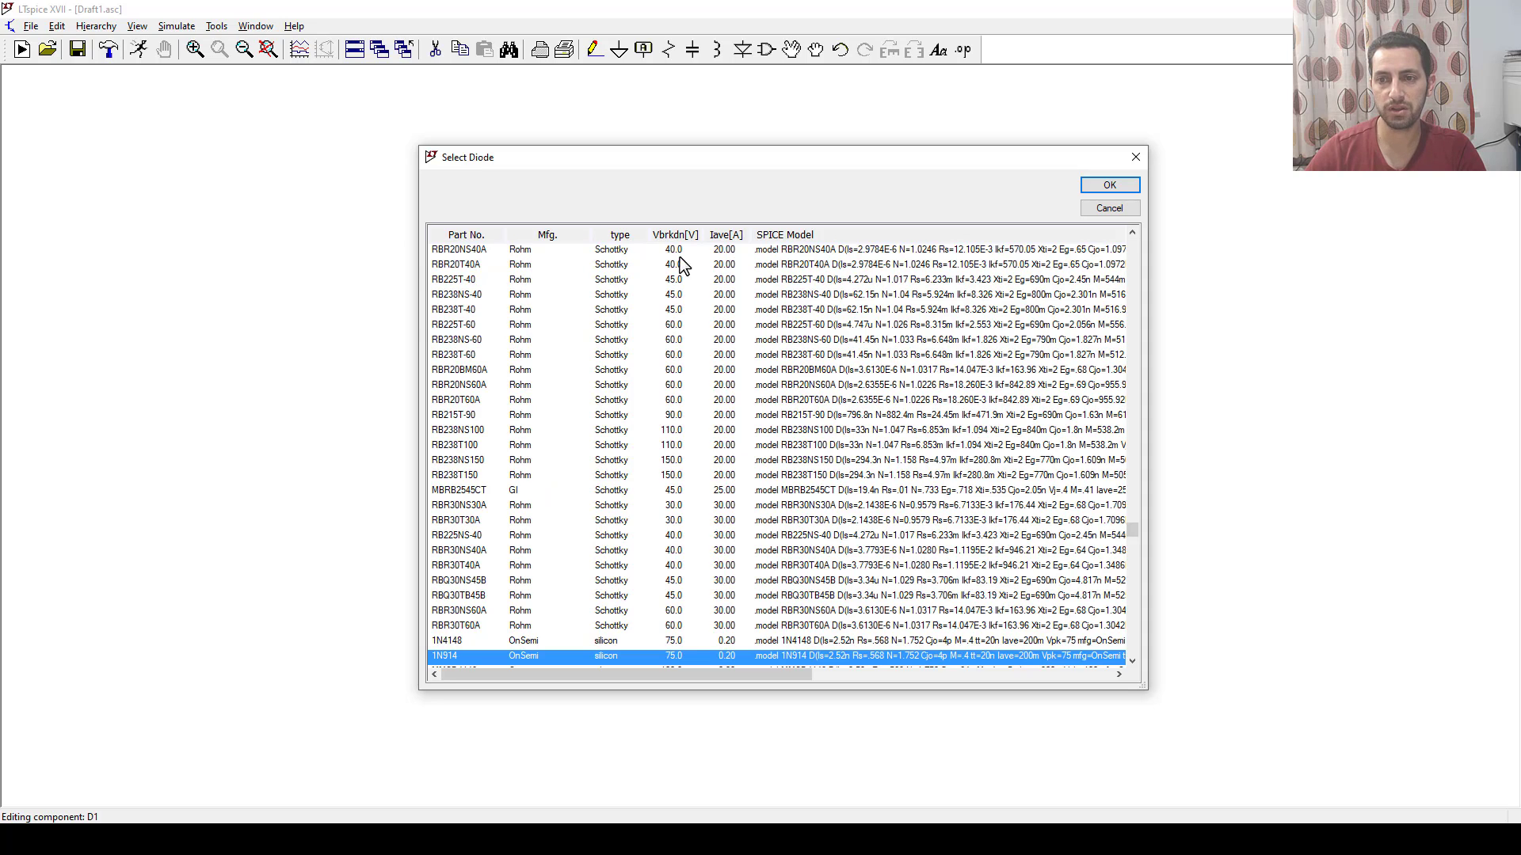
drag(1136, 535, 1136, 549)
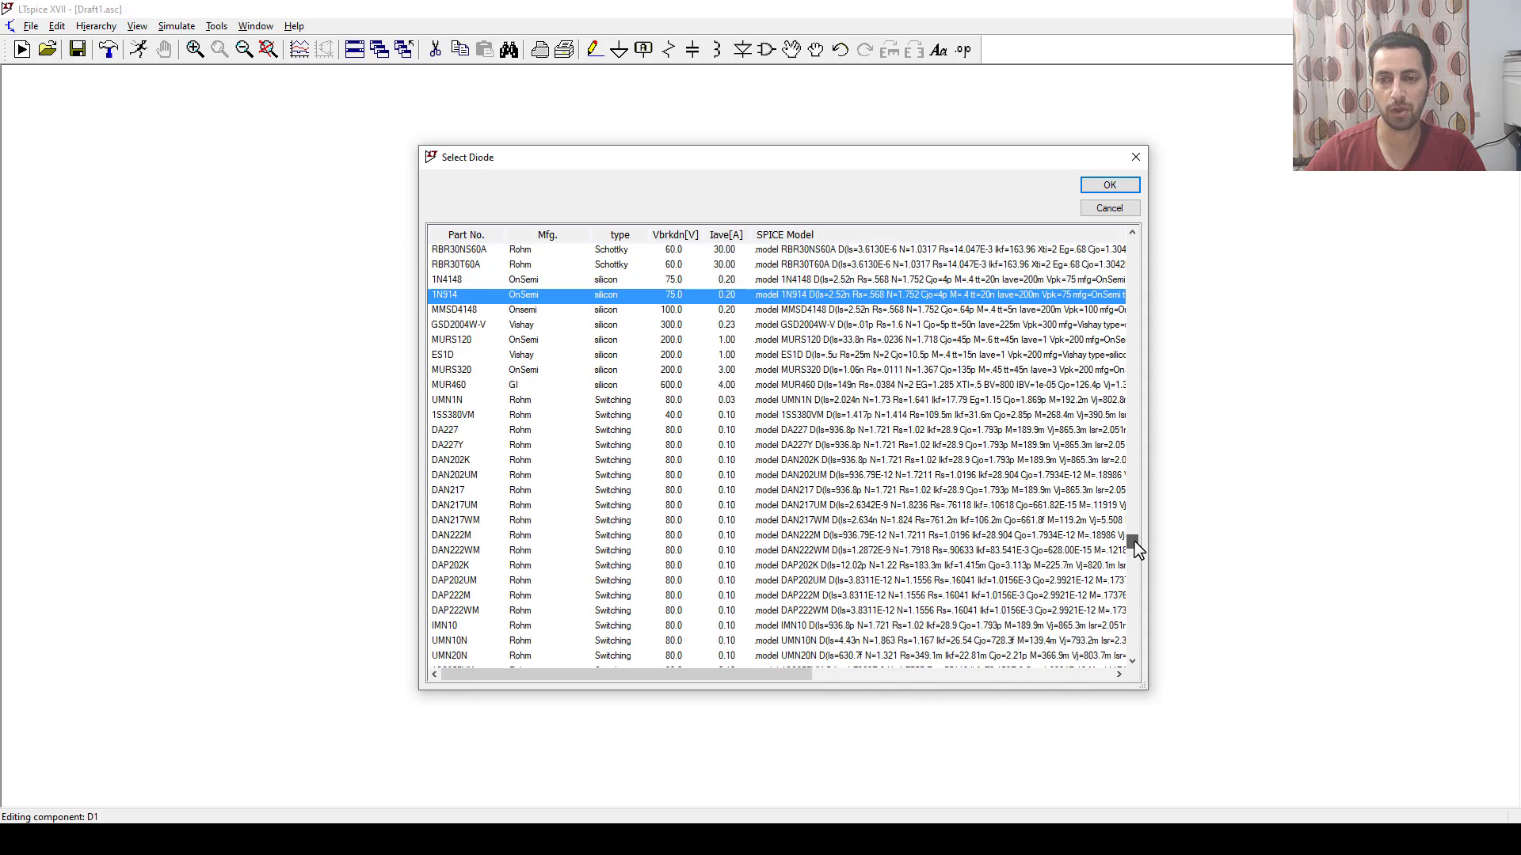
scroll(1137, 549, up, 3)
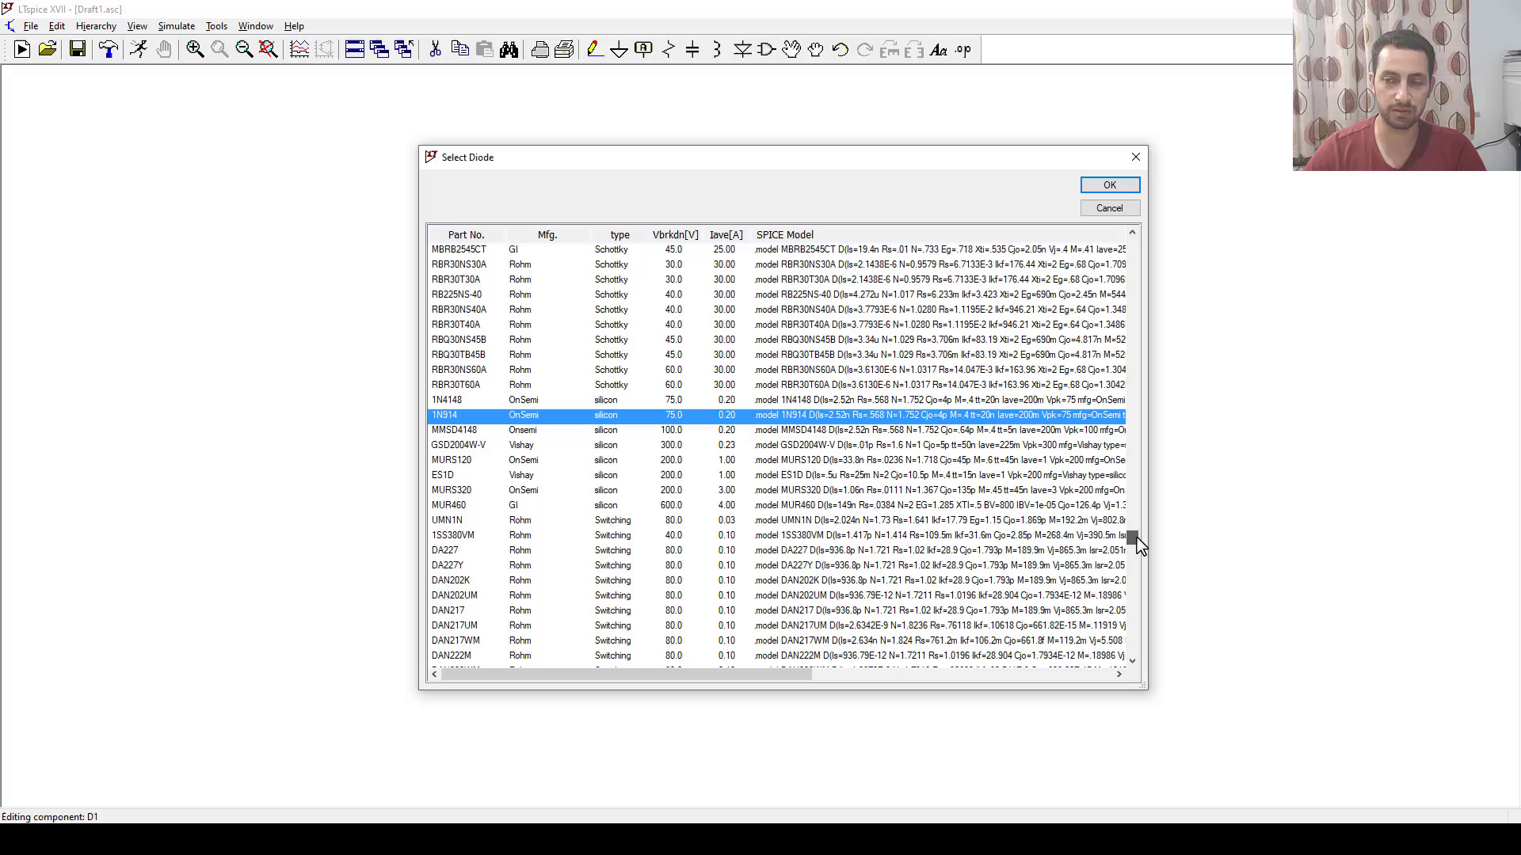
drag(1136, 538, 1126, 248)
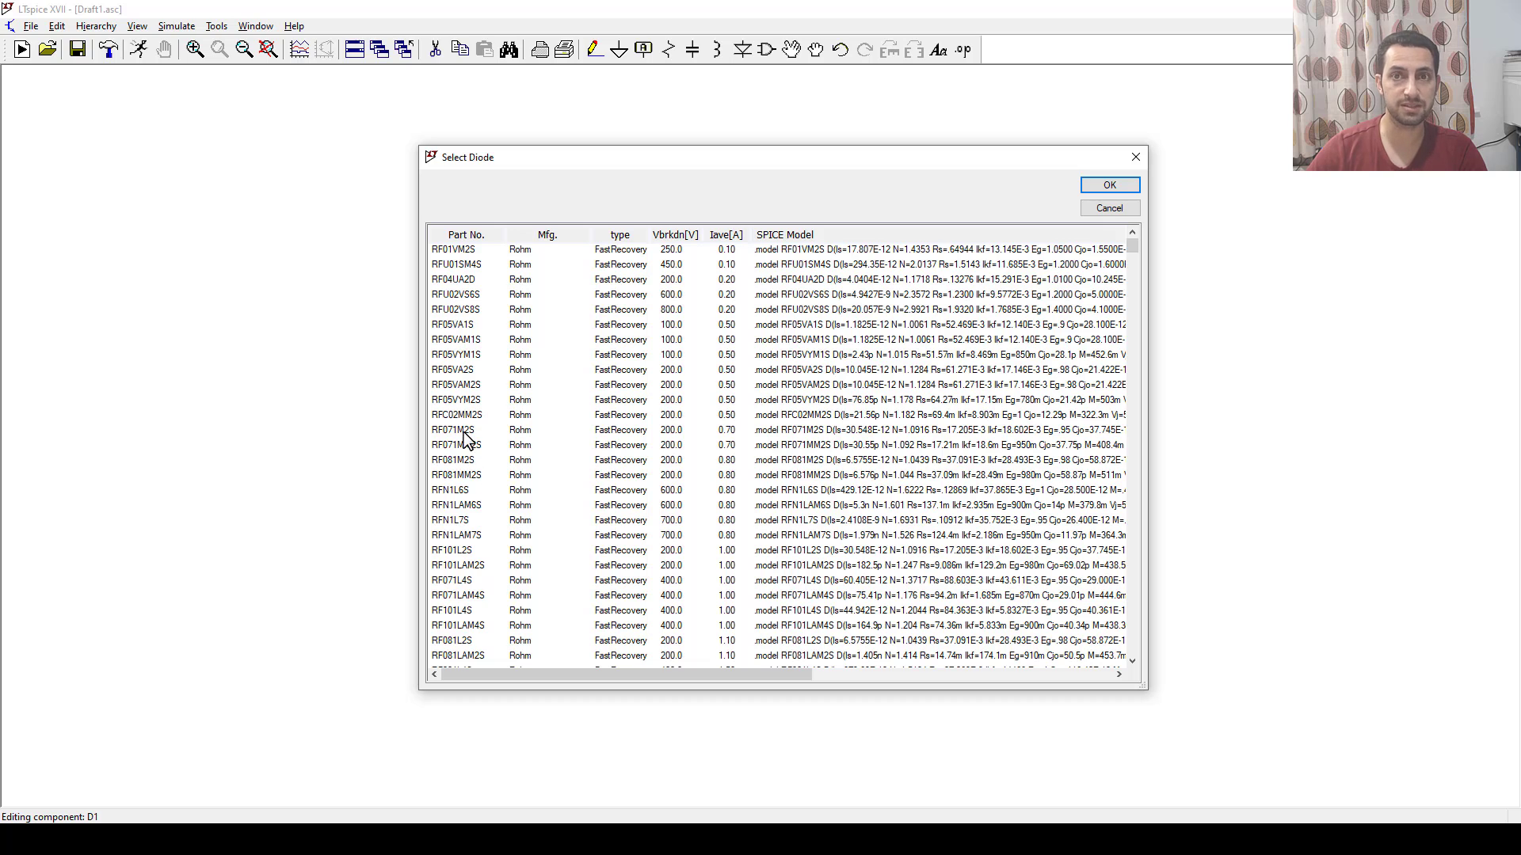
click(1108, 209)
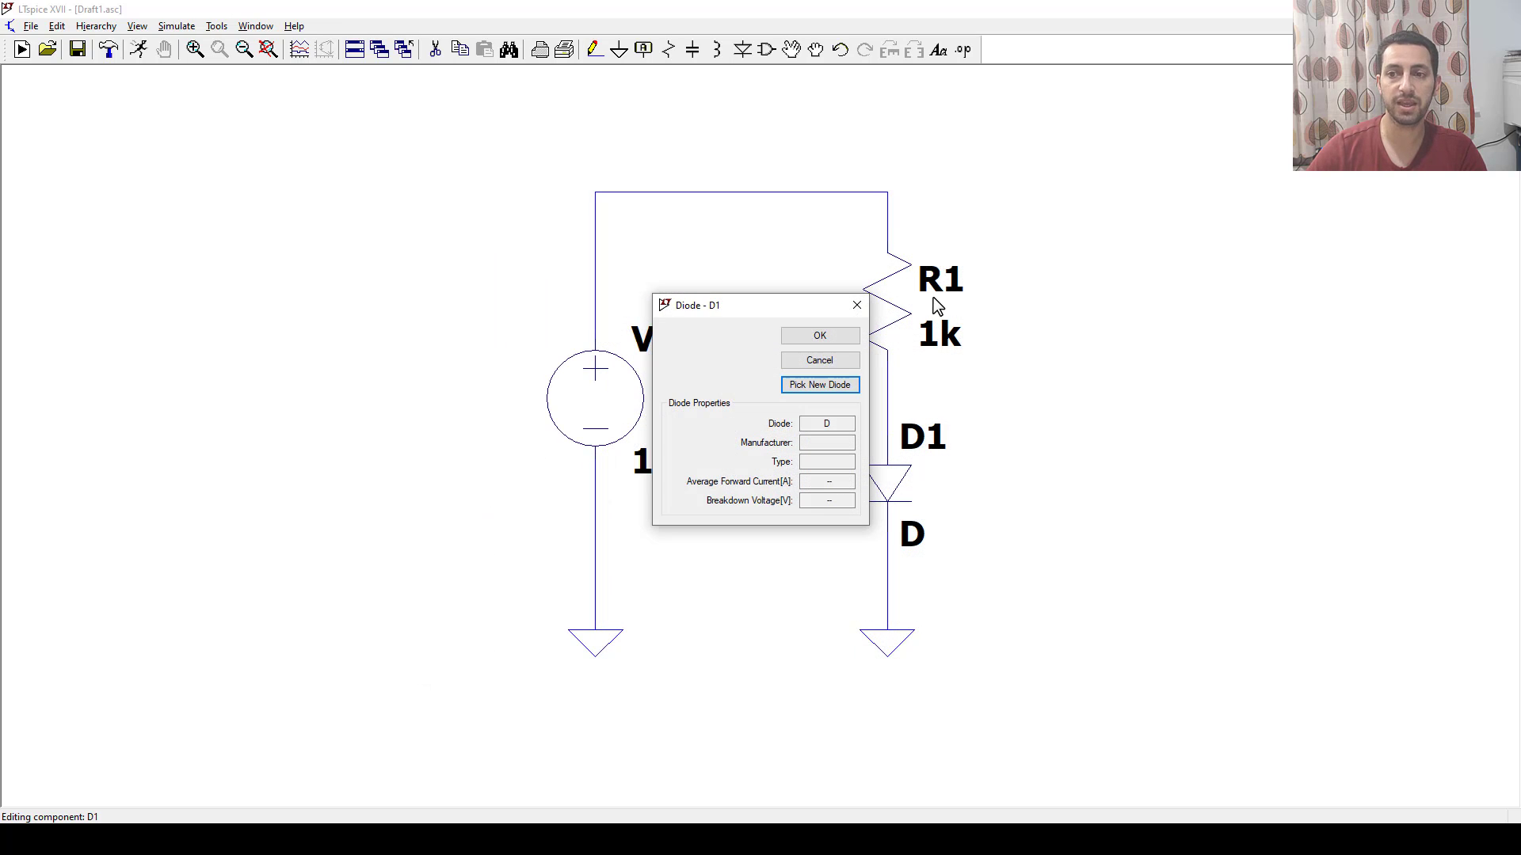
click(857, 306)
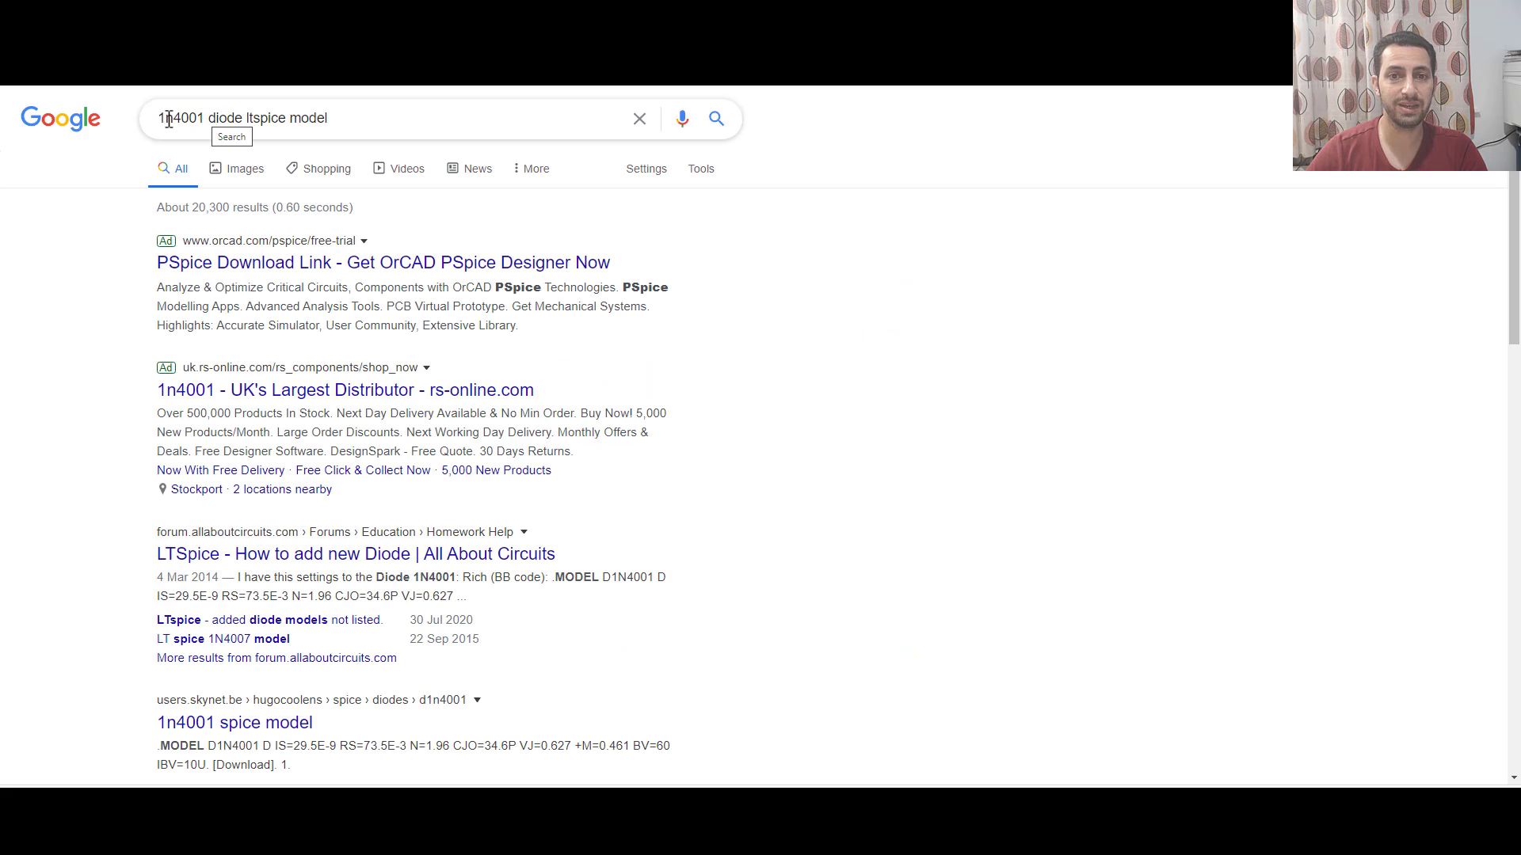
Search Google for '1n4001 diode ltspice model' and scroll the results to the Mouser 1N4001 link
click(225, 118)
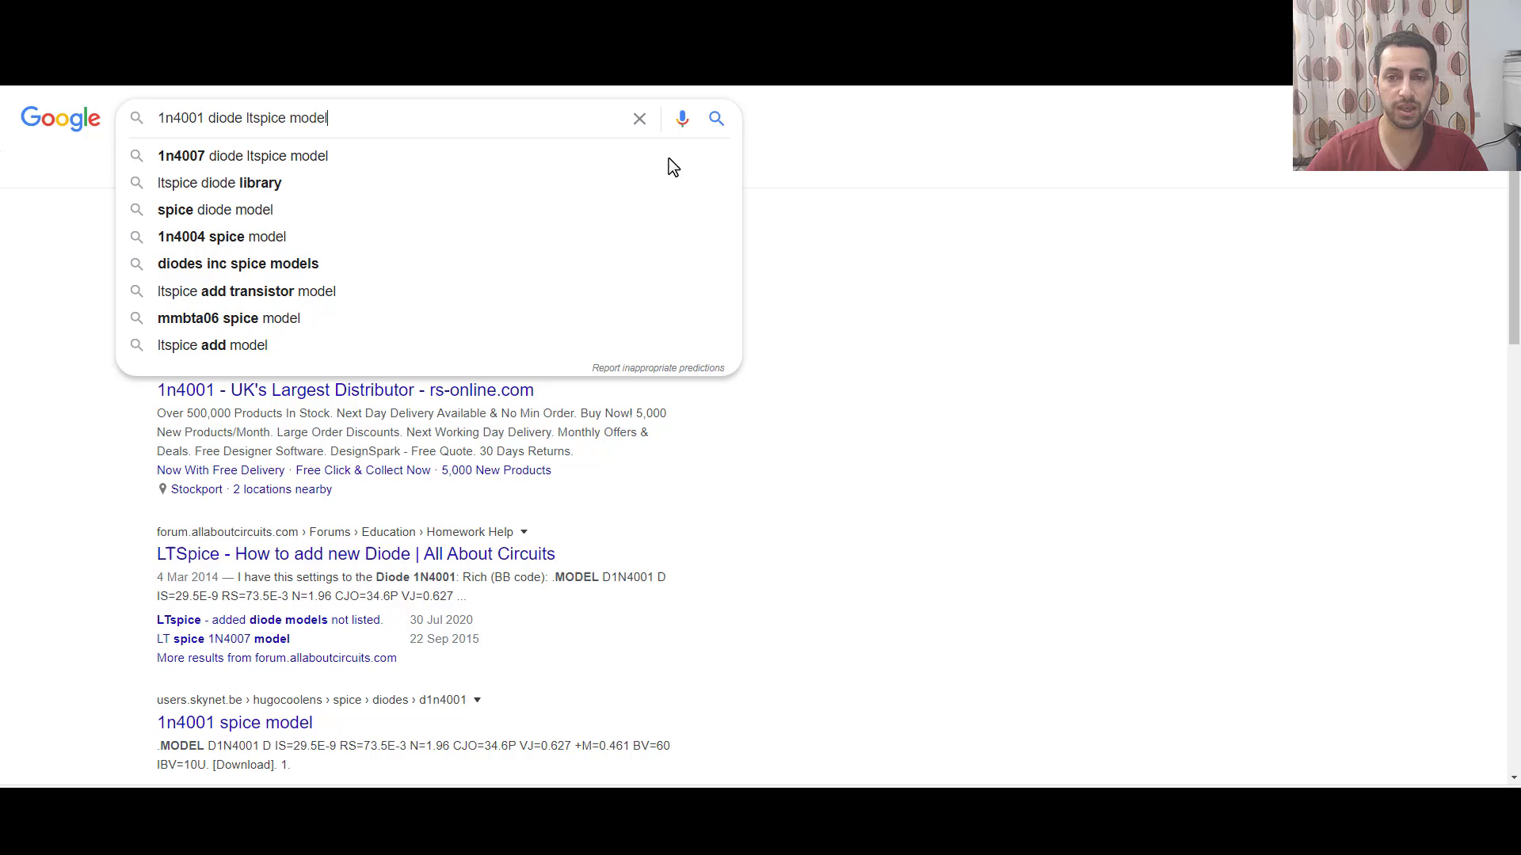
click(725, 129)
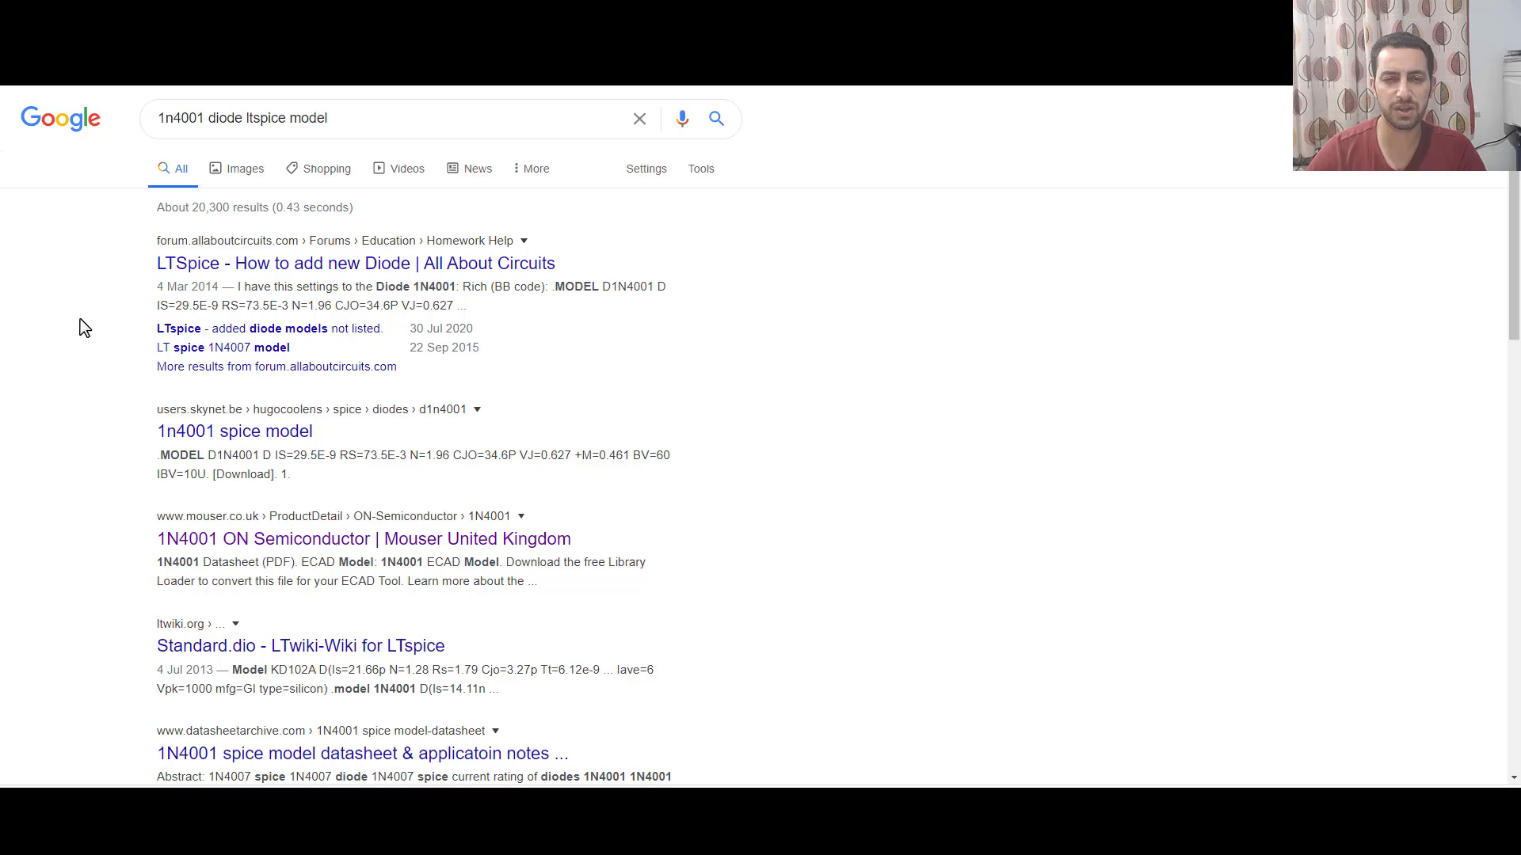
scroll(92, 371, down, 2)
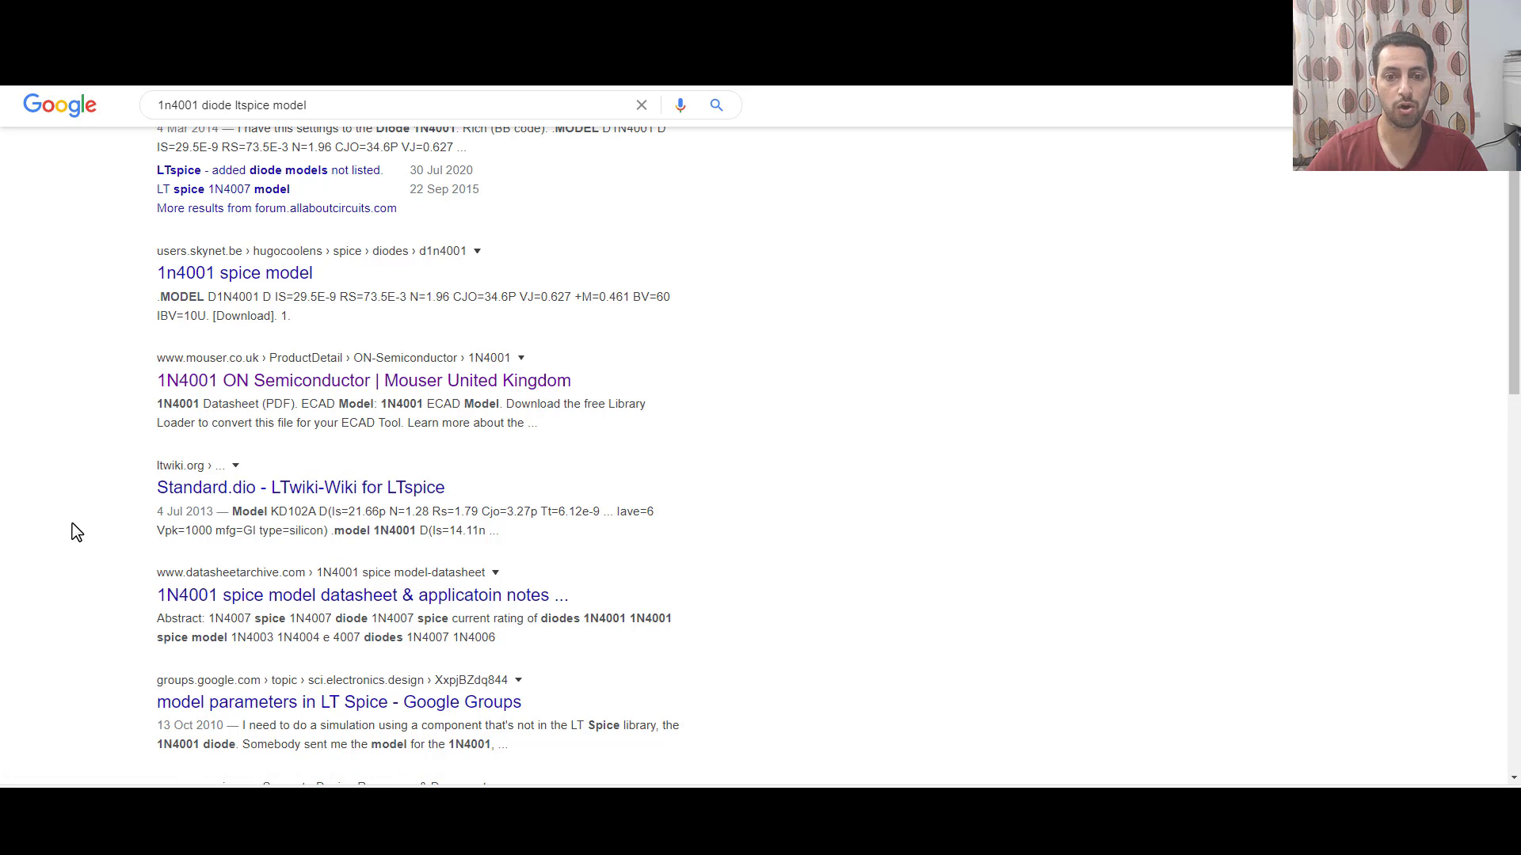
scroll(84, 523, down, 1)
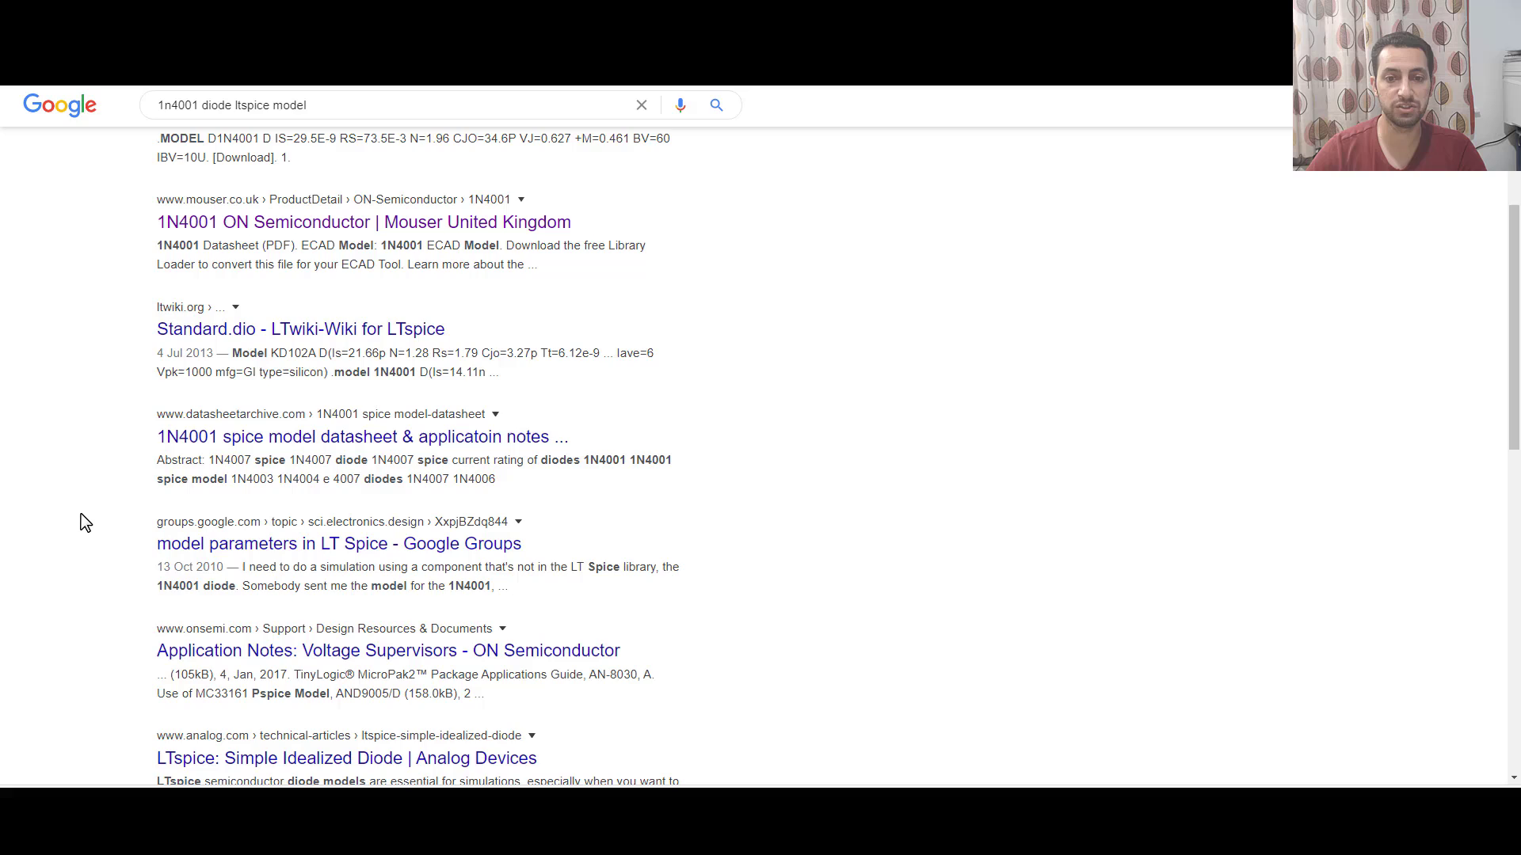
scroll(86, 520, up, 3)
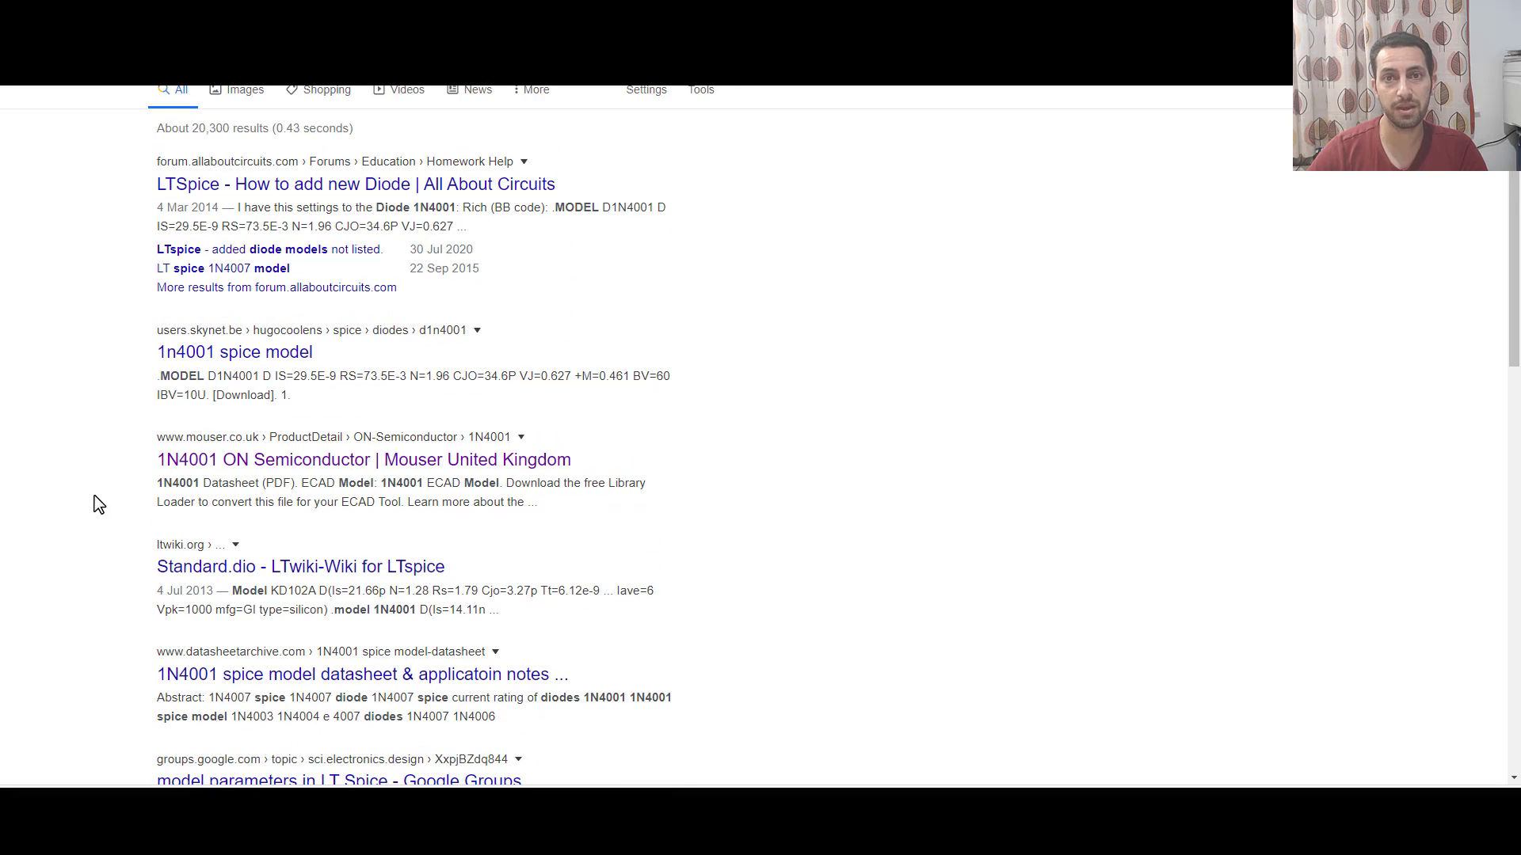
scroll(111, 422, up, 1)
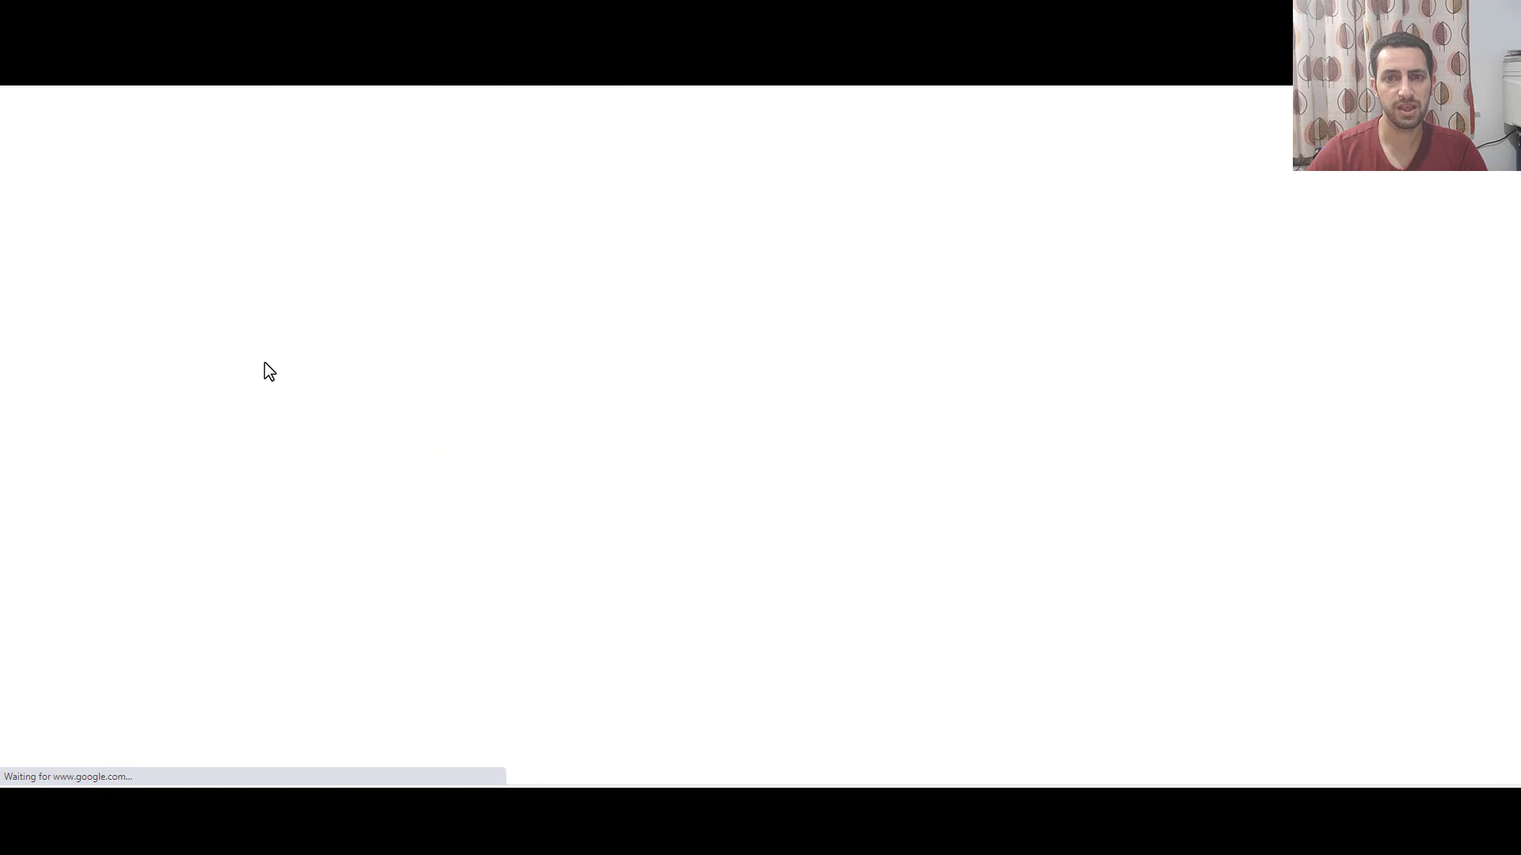
scroll(214, 319, down, 1)
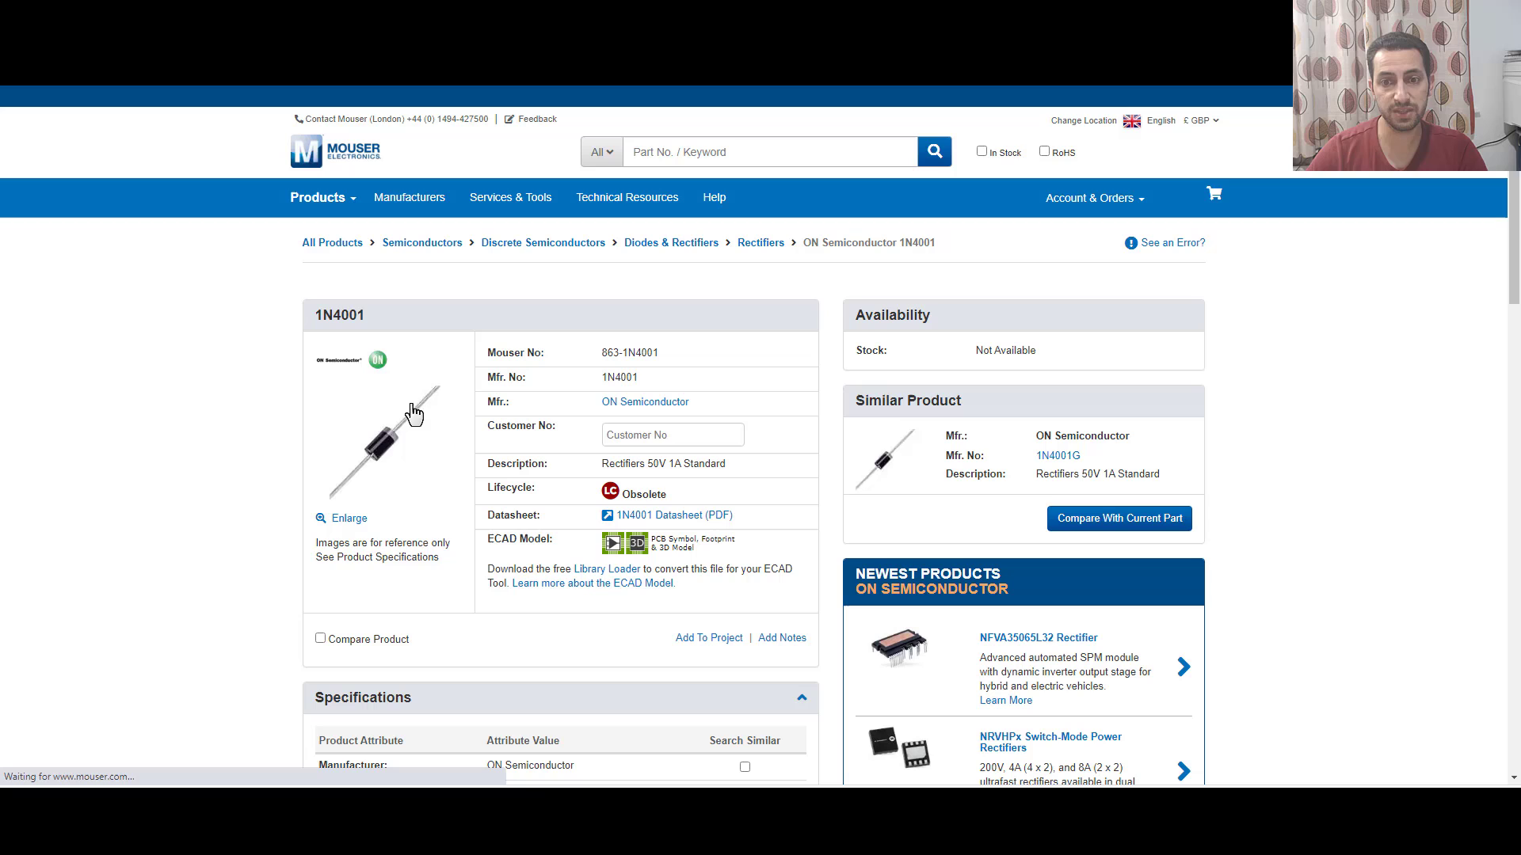
Scroll the Mouser 1N4001 page down to the SPICE Models links in the Documents section
drag(640, 377, 602, 381)
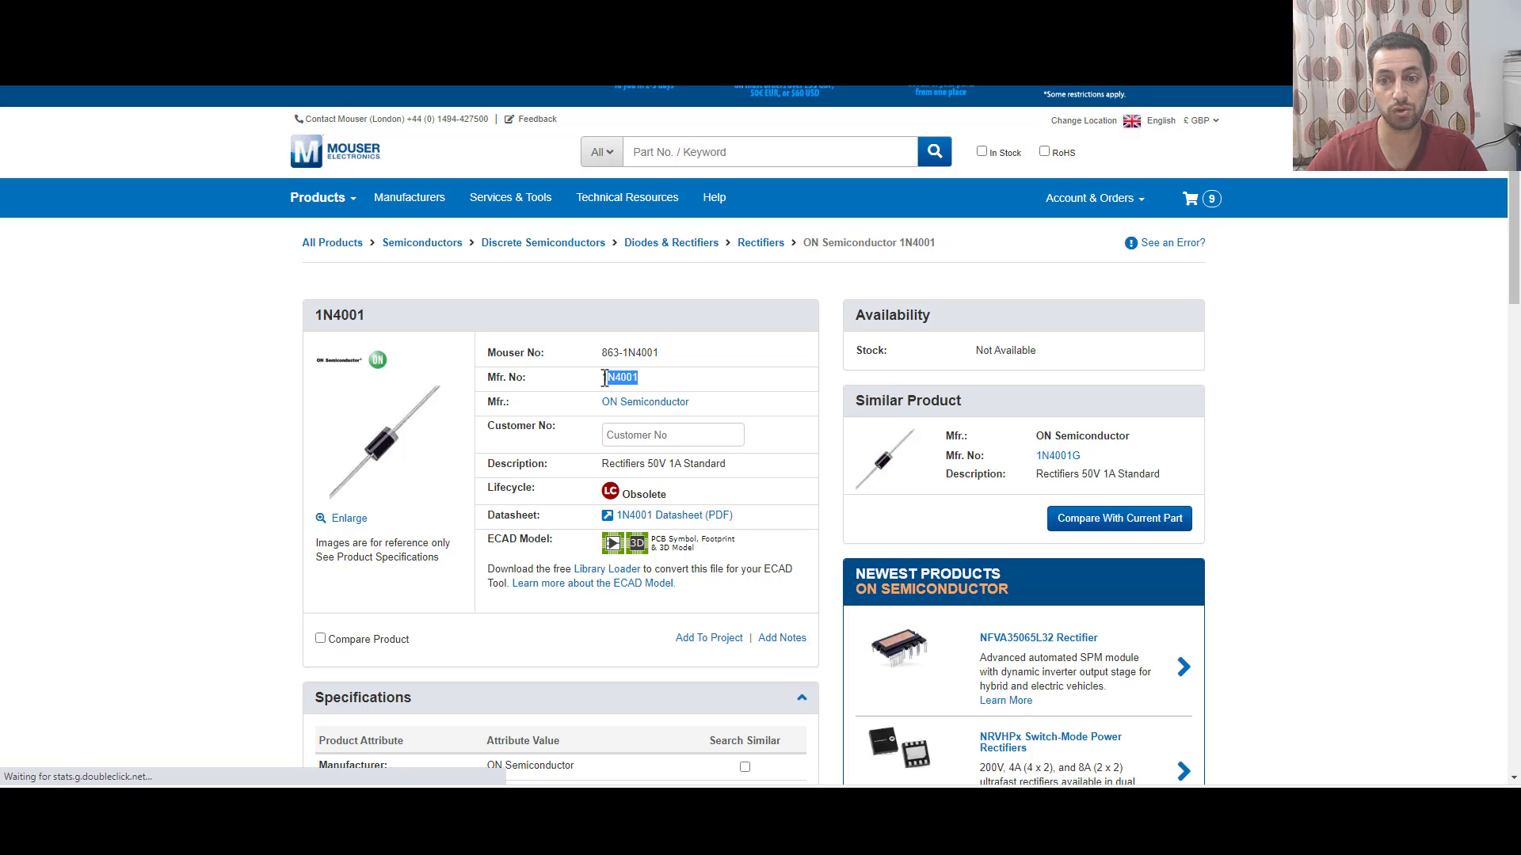
click(606, 386)
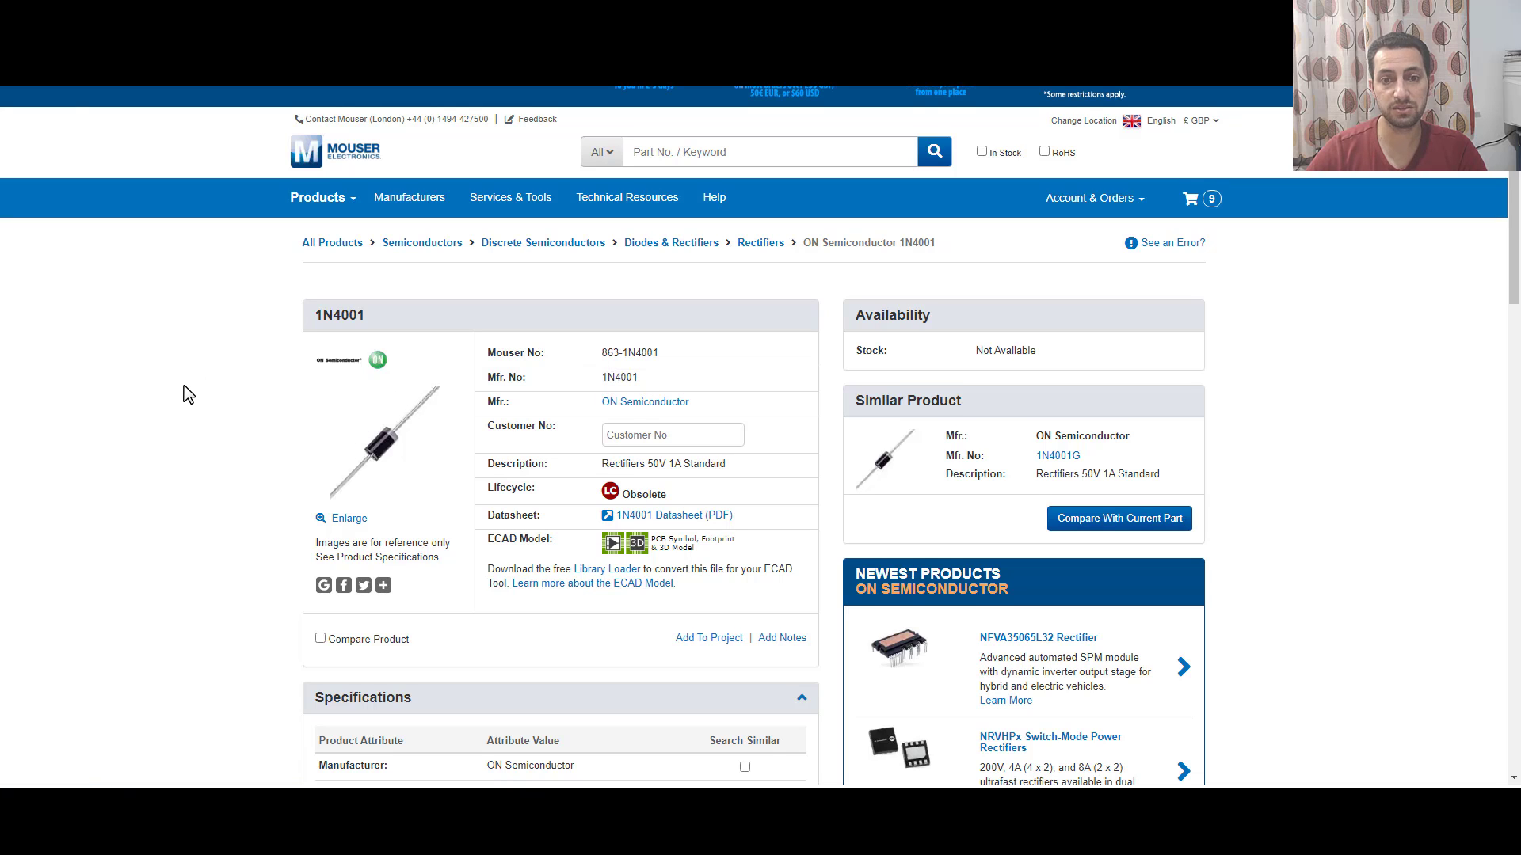
scroll(183, 406, down, 1)
scroll(183, 406, down, 1)
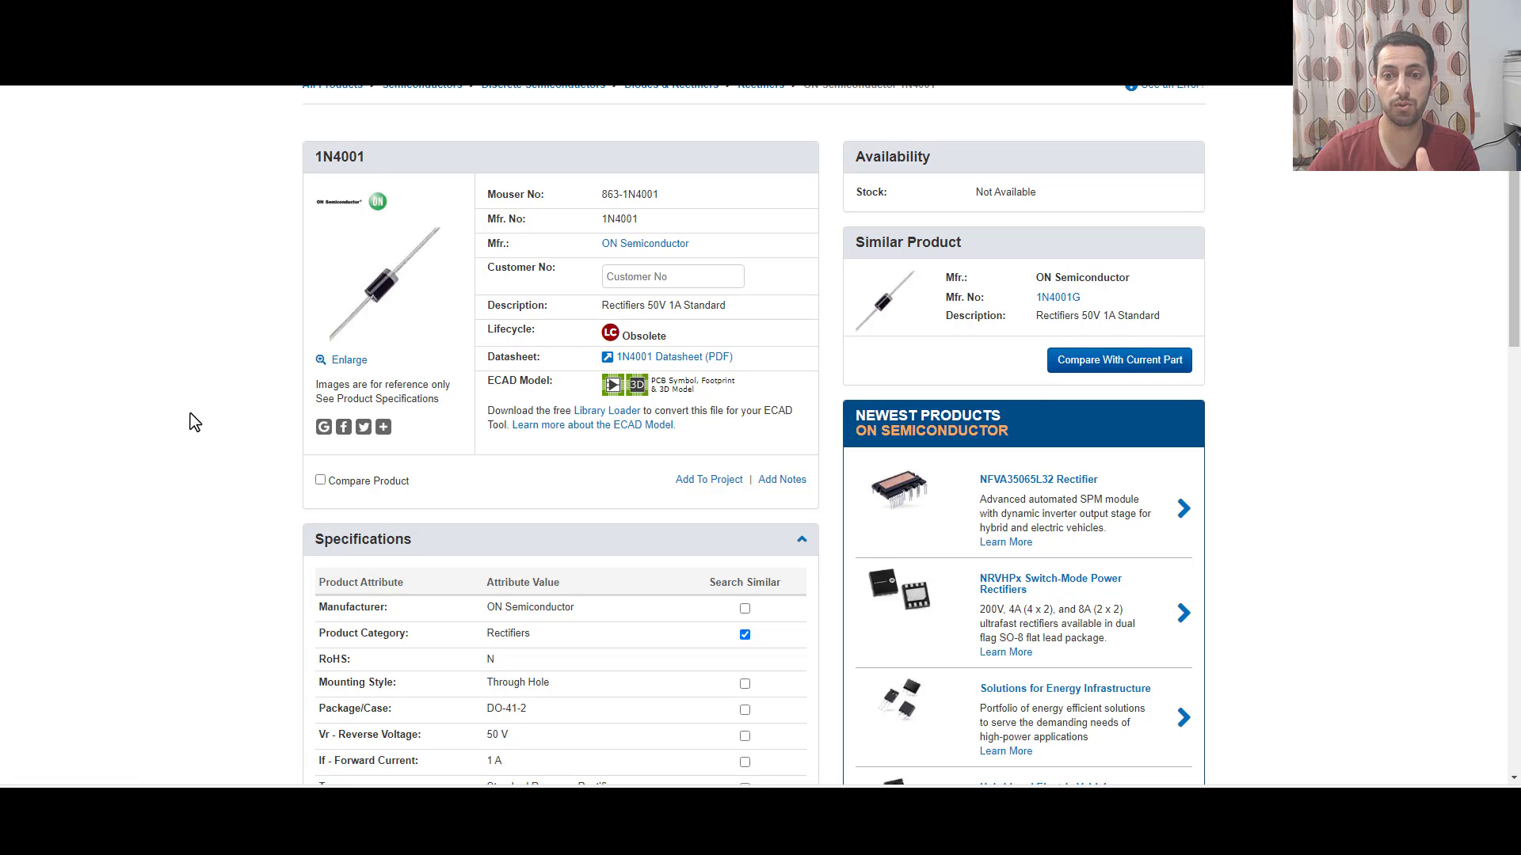
scroll(196, 422, down, 6)
scroll(195, 422, up, 4)
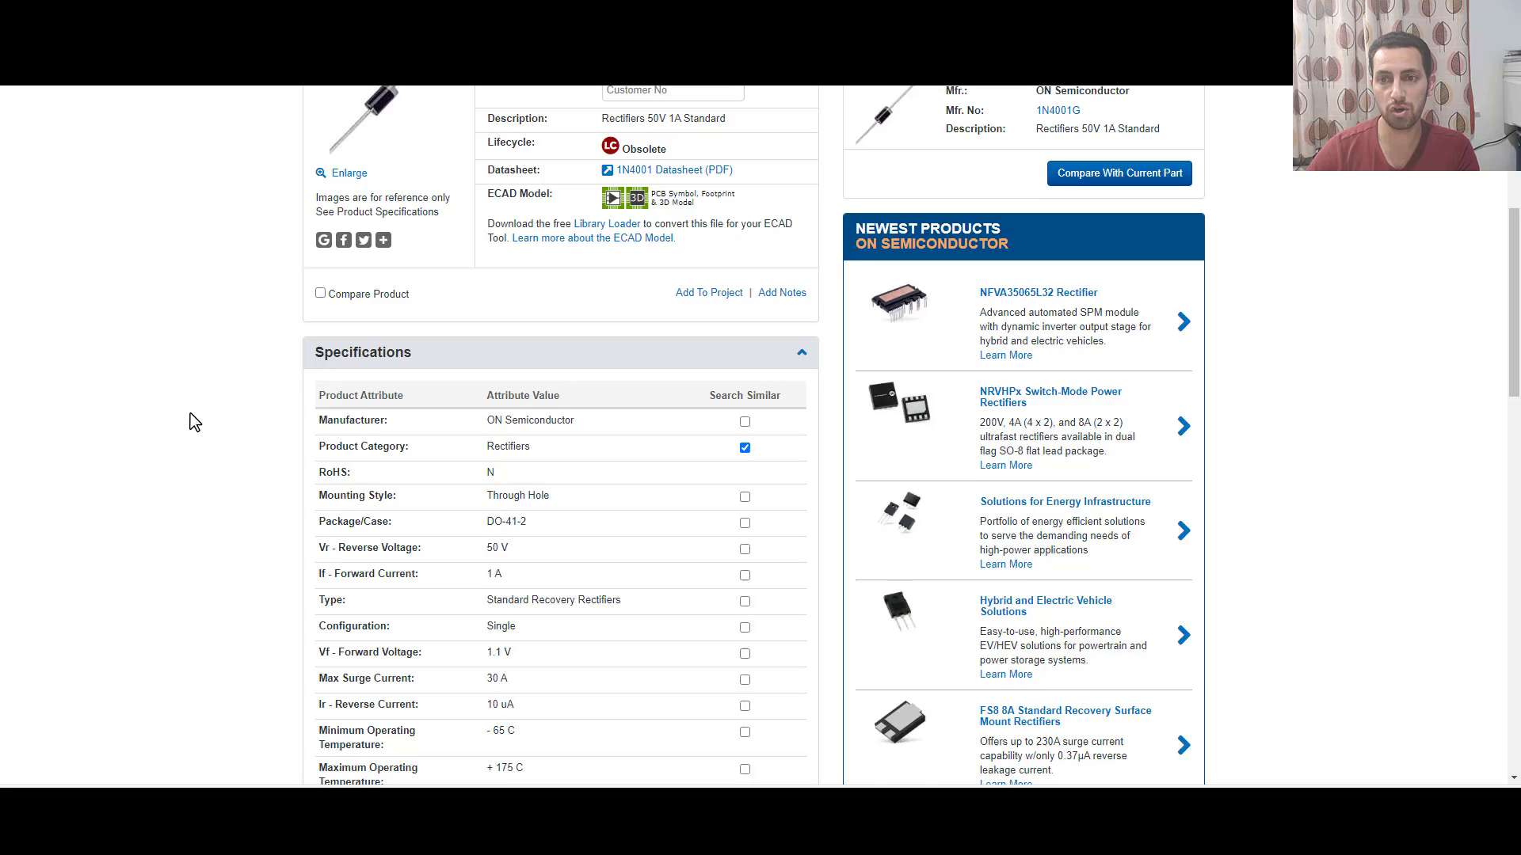
scroll(195, 422, down, 6)
scroll(196, 422, down, 6)
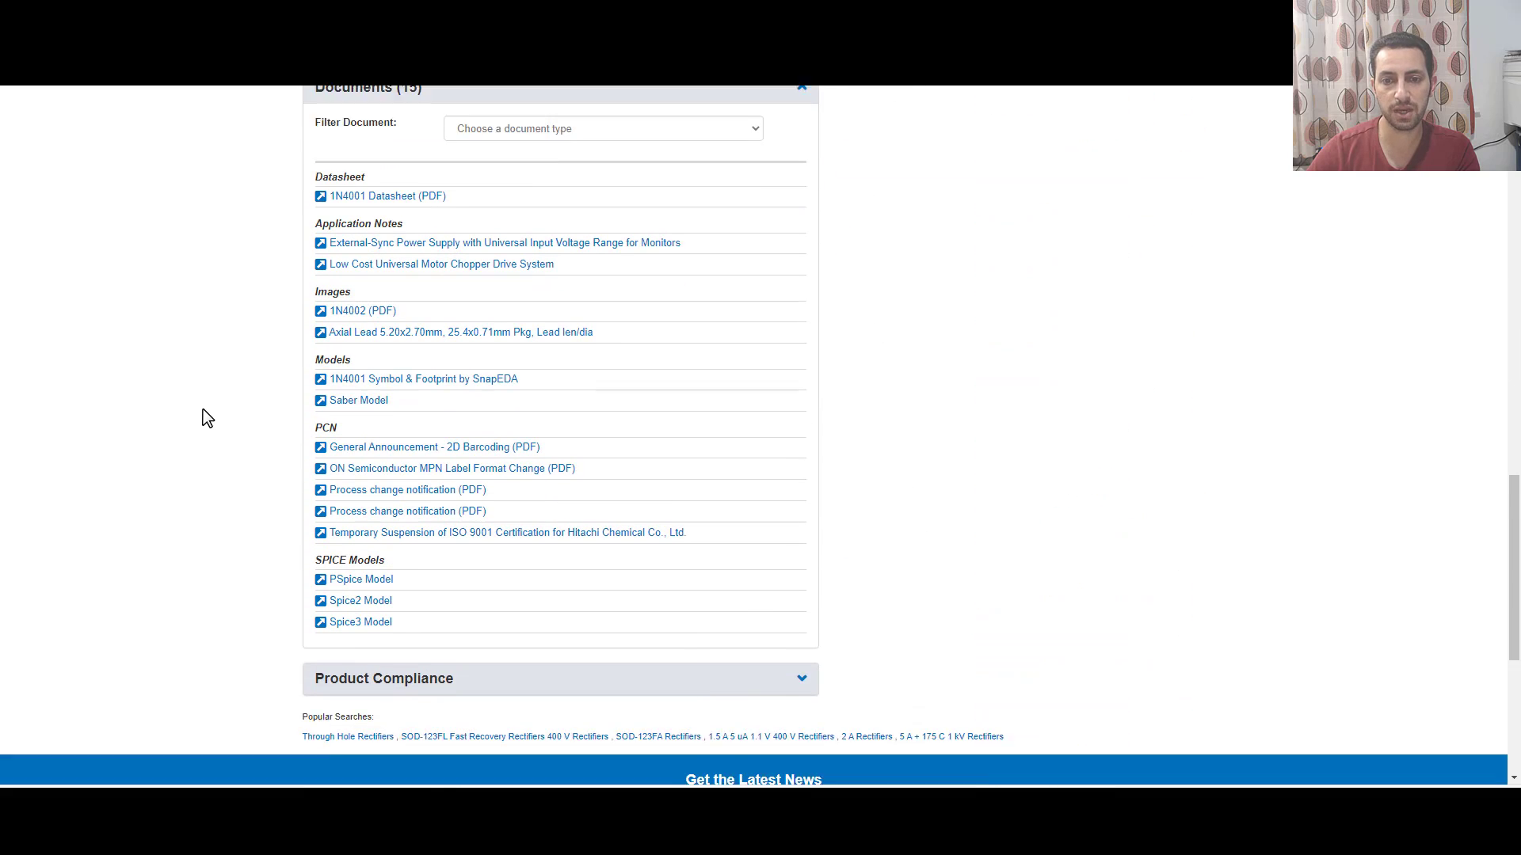
drag(385, 501, 323, 500)
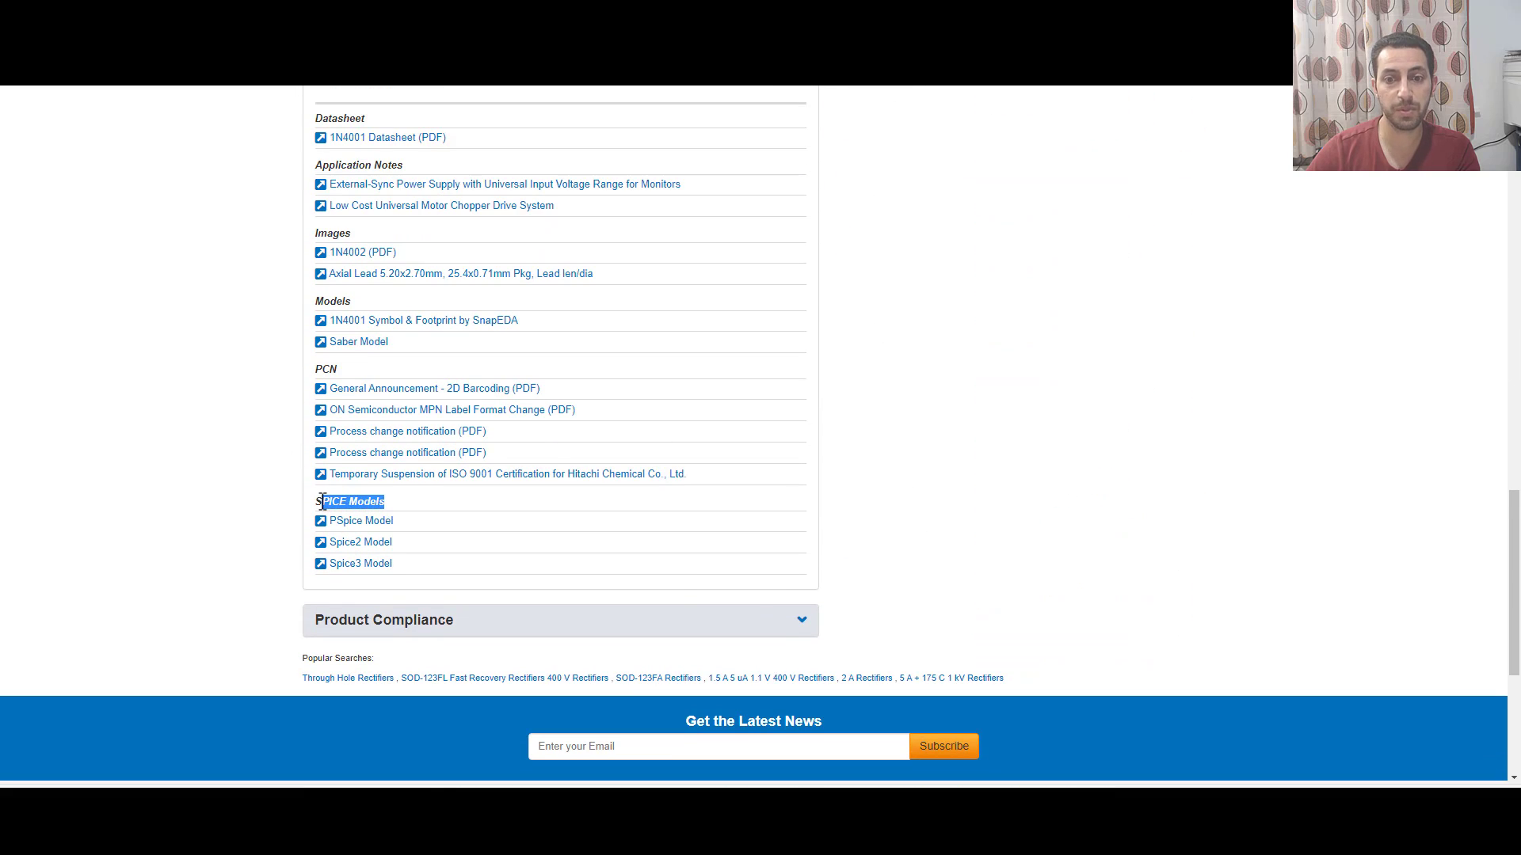
click(315, 507)
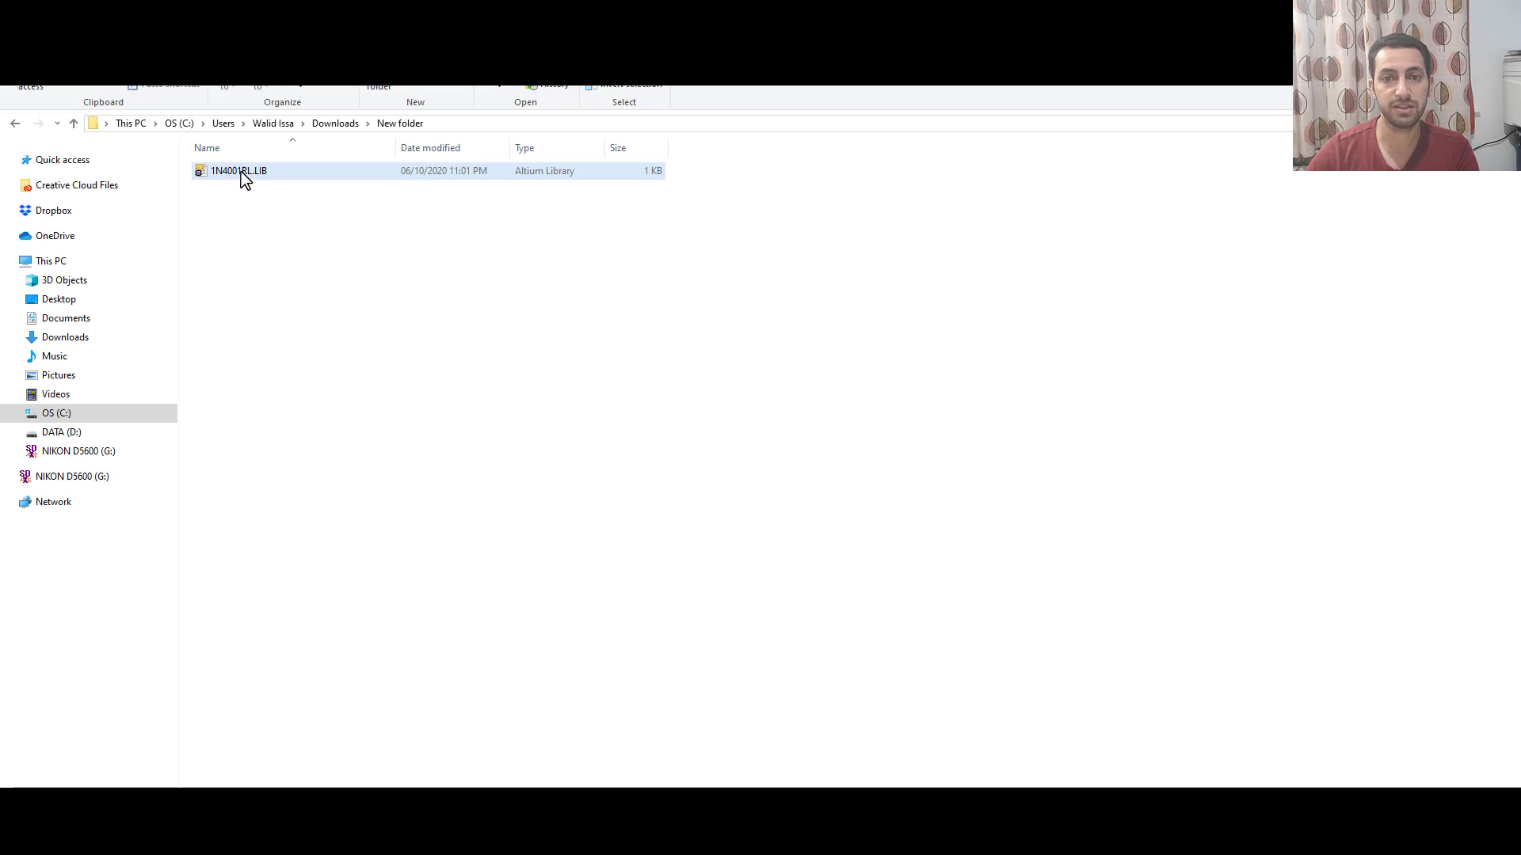
Open the downloaded 1N4001RL.LIB model file as text in Notepad++
click(283, 180)
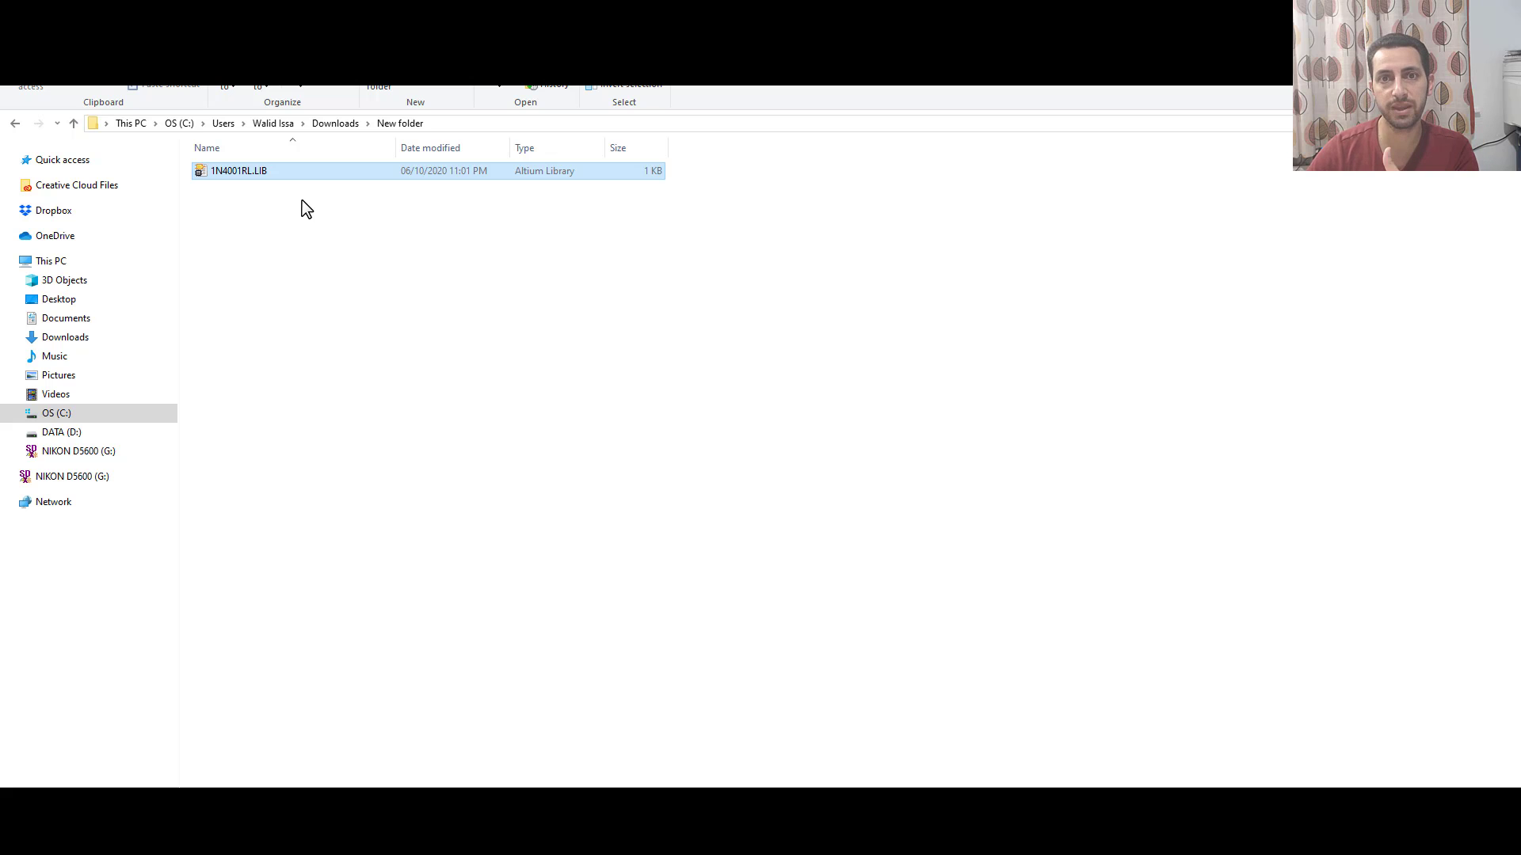
double_click(266, 170)
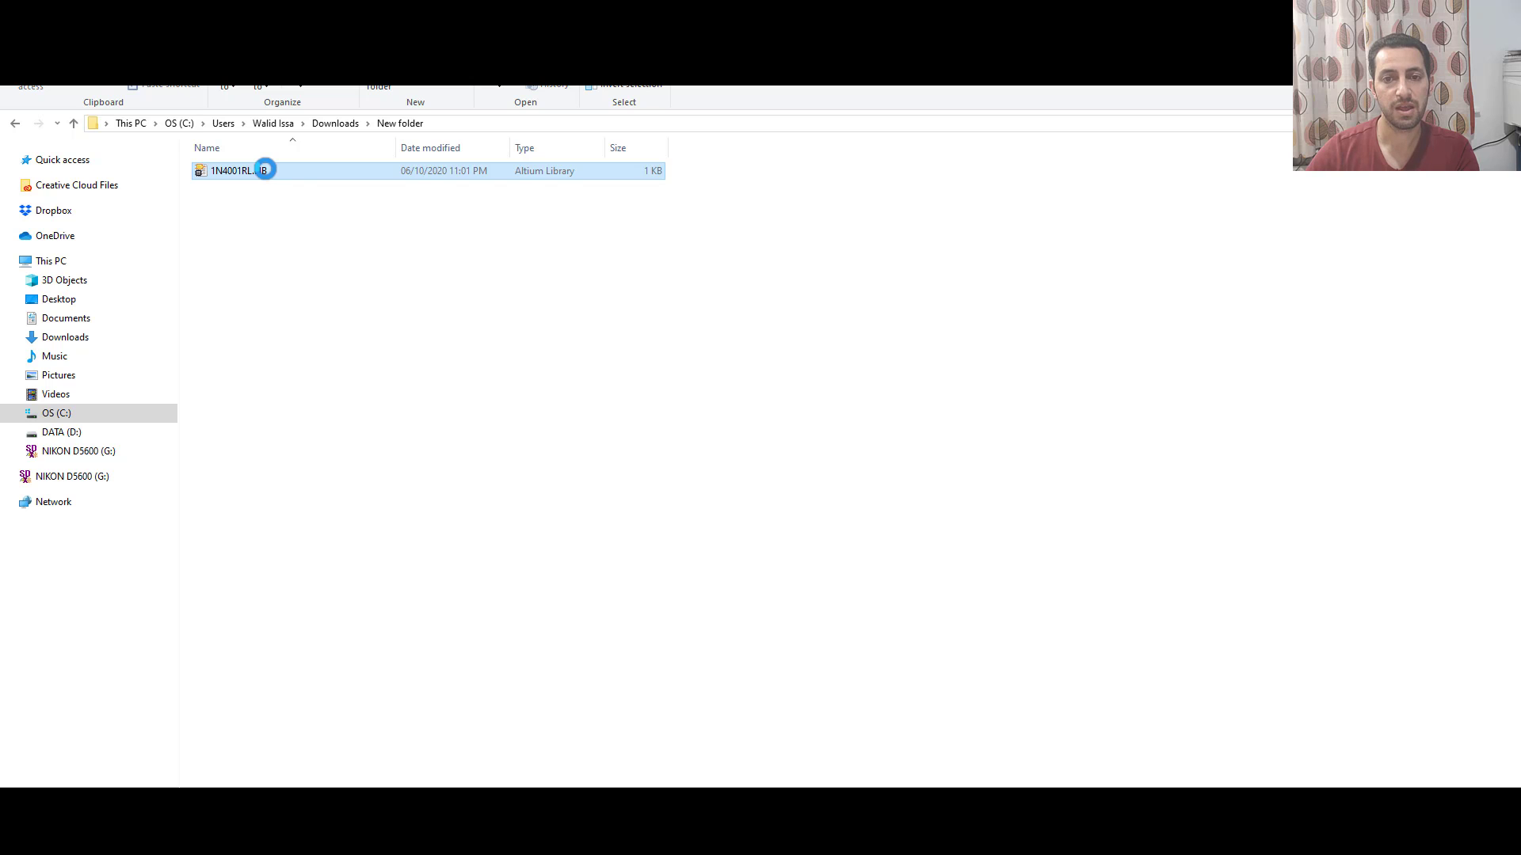
right_click(267, 170)
click(231, 200)
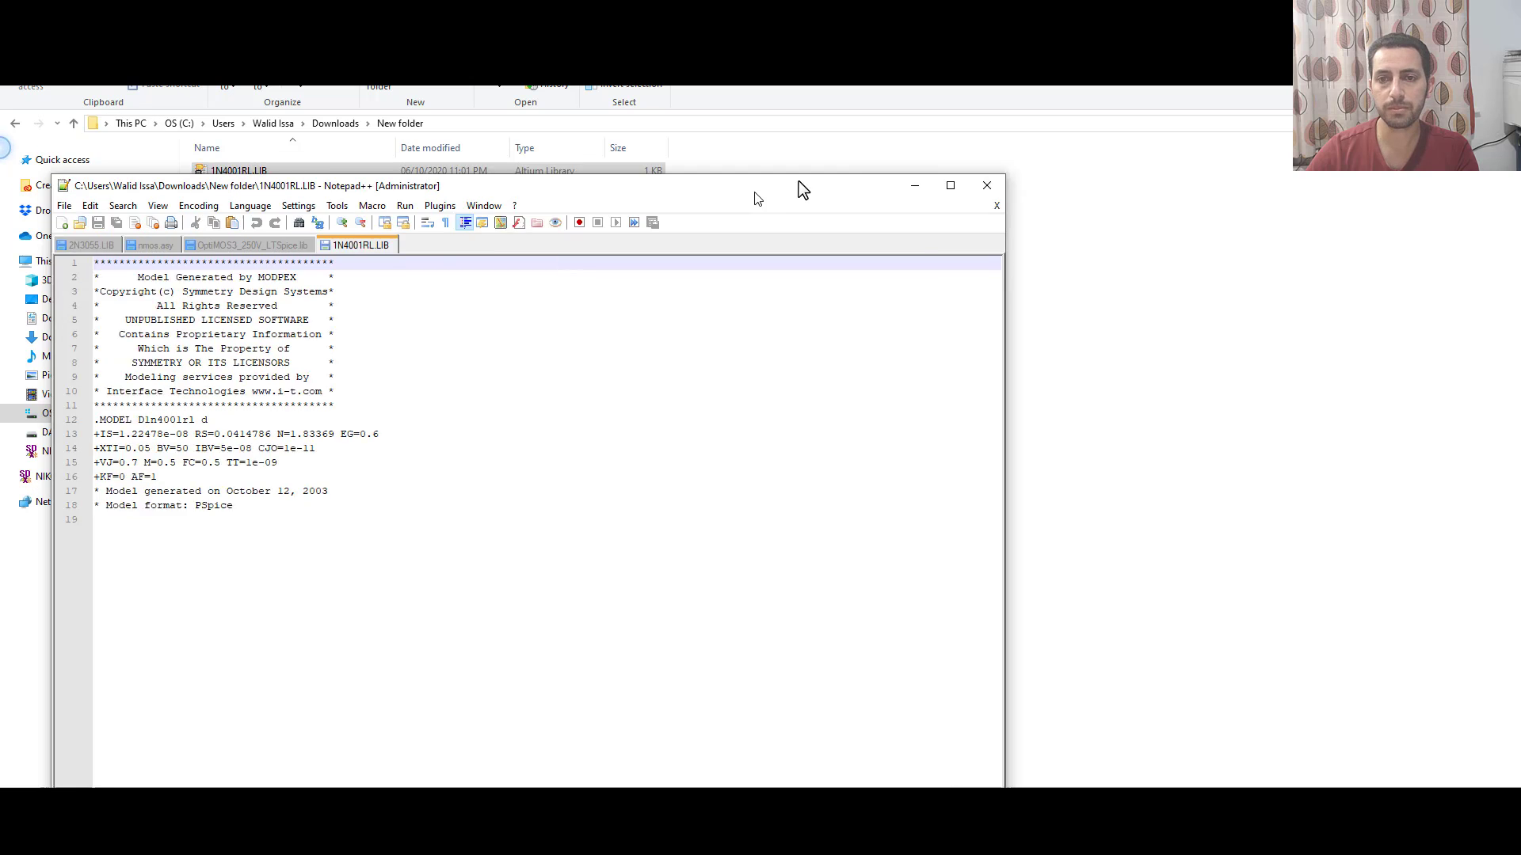
Copy the .MODEL D1n4001rl lines, line 12 through AF=1, and return to LTspice
drag(269, 374, 126, 123)
click(131, 346)
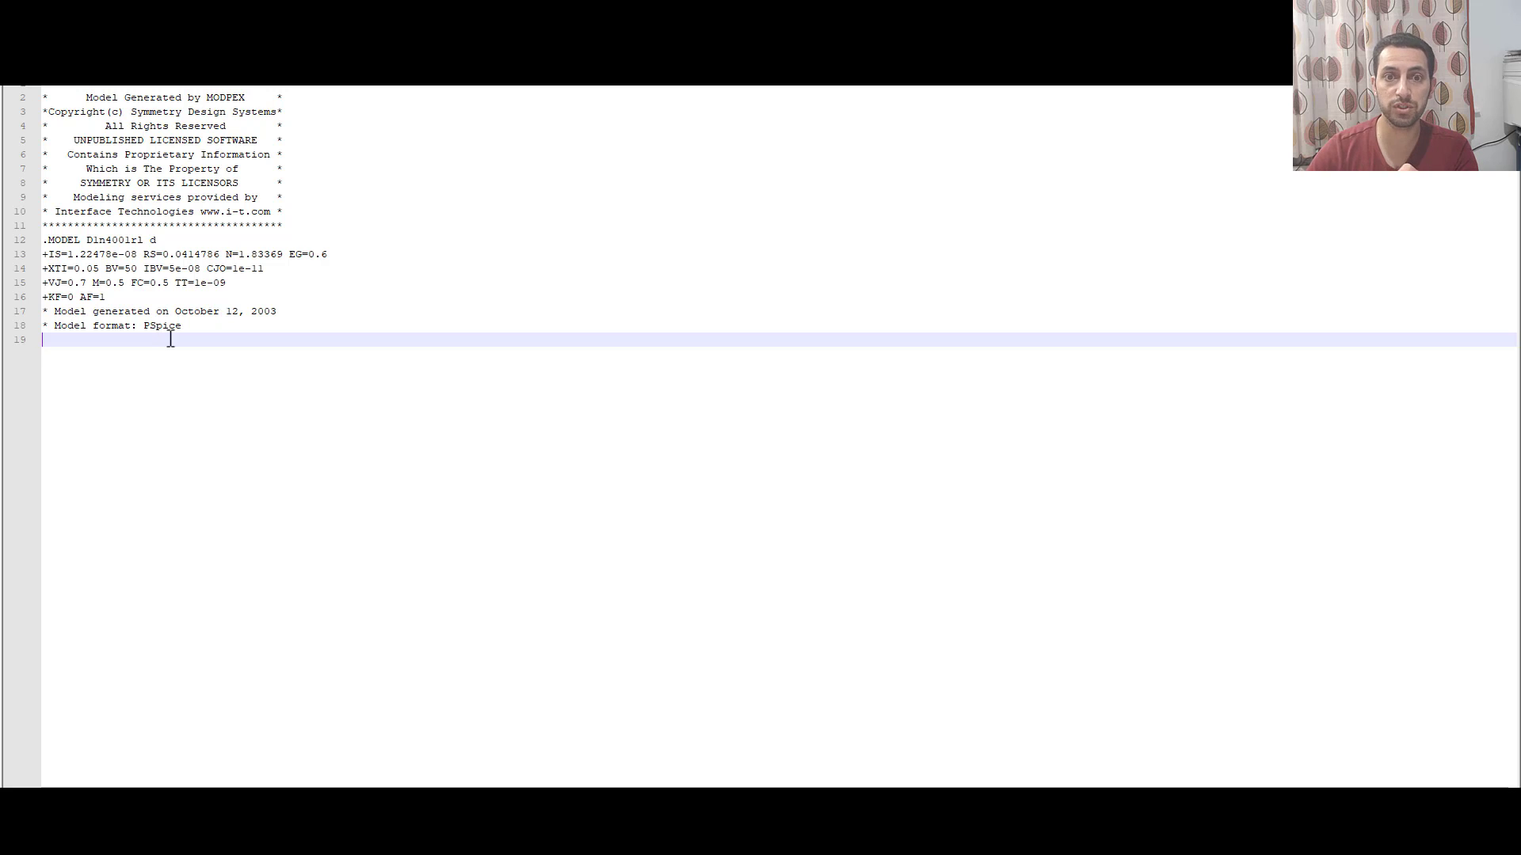
click(45, 240)
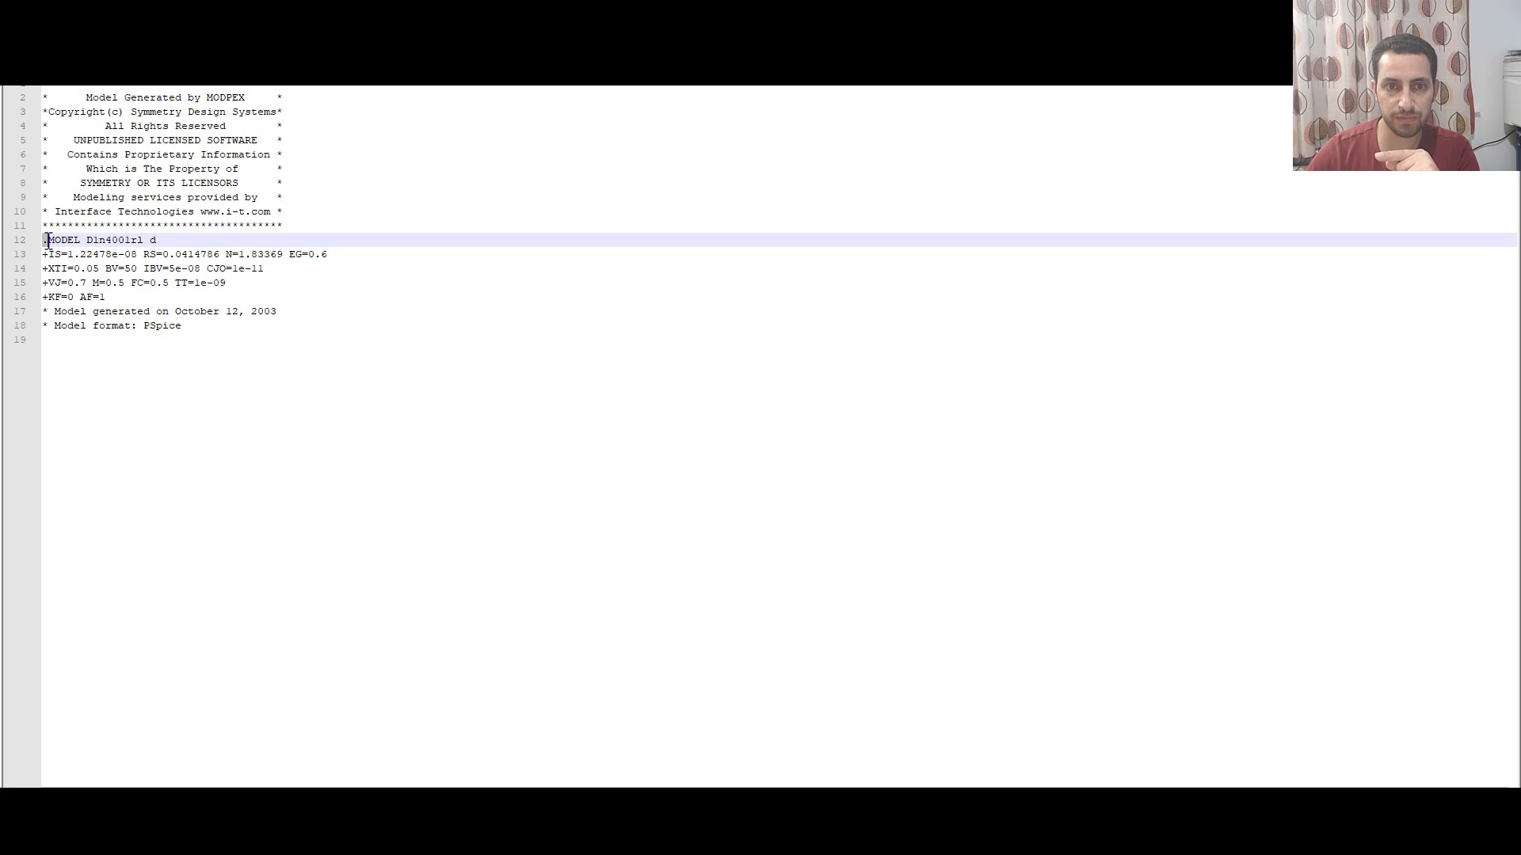
double_click(56, 241)
scroll(57, 245, up, 3)
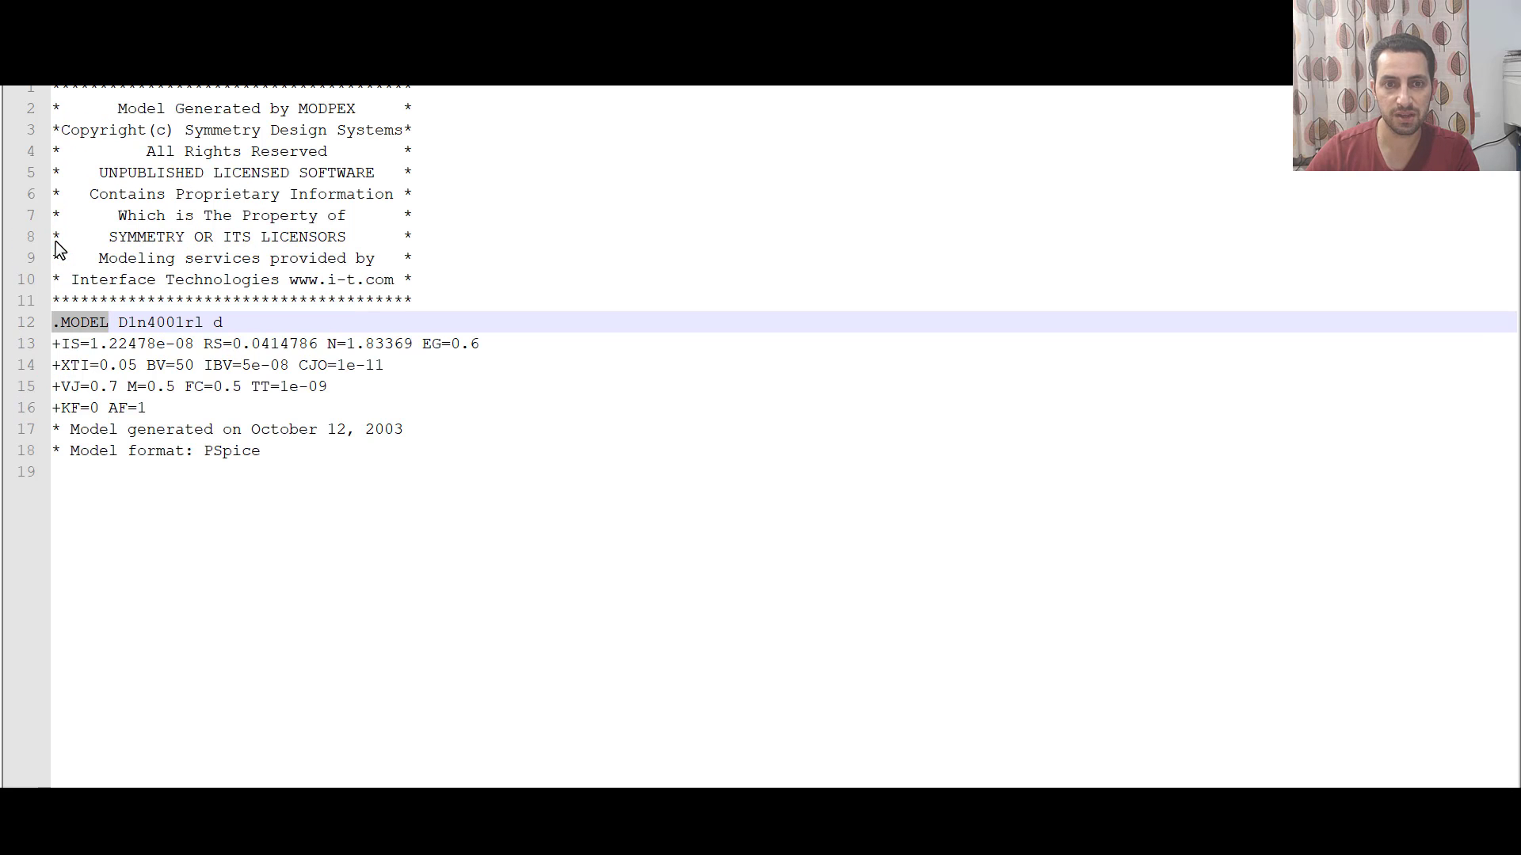
click(118, 302)
click(60, 323)
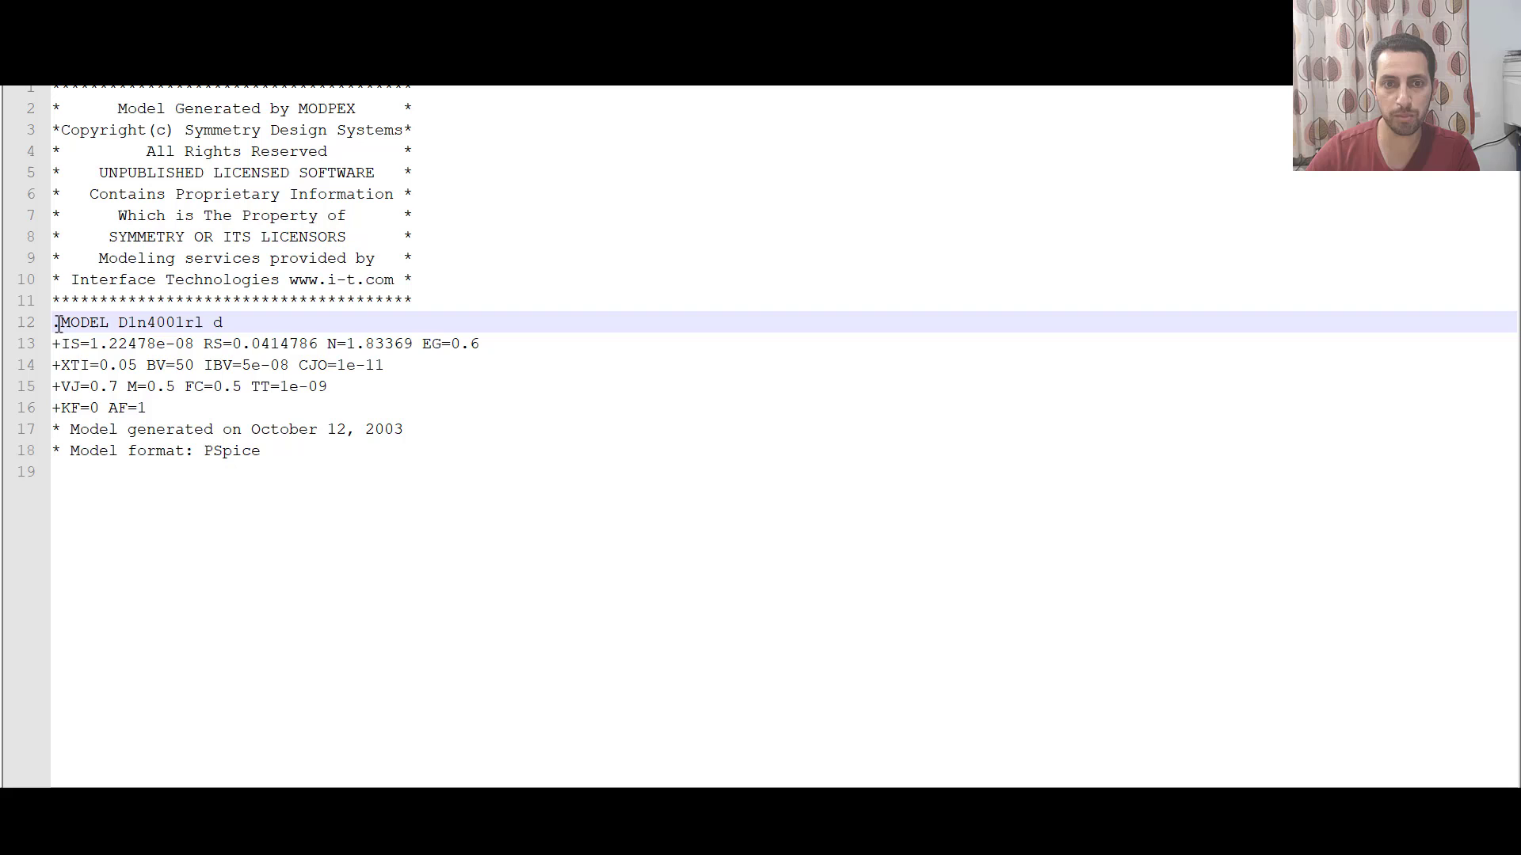
drag(74, 324, 179, 405)
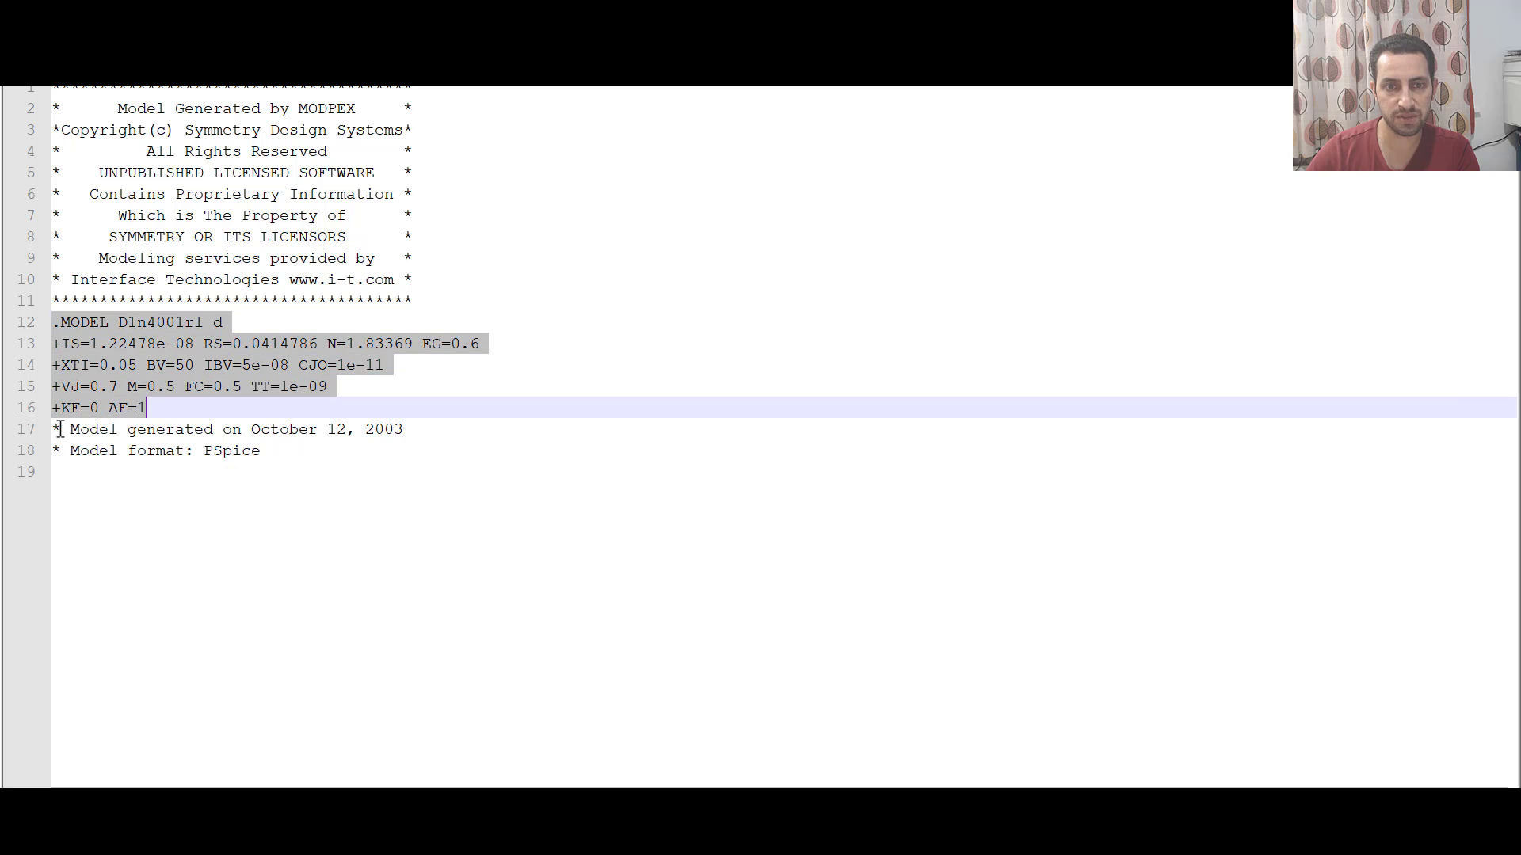
right_click(92, 338)
click(127, 365)
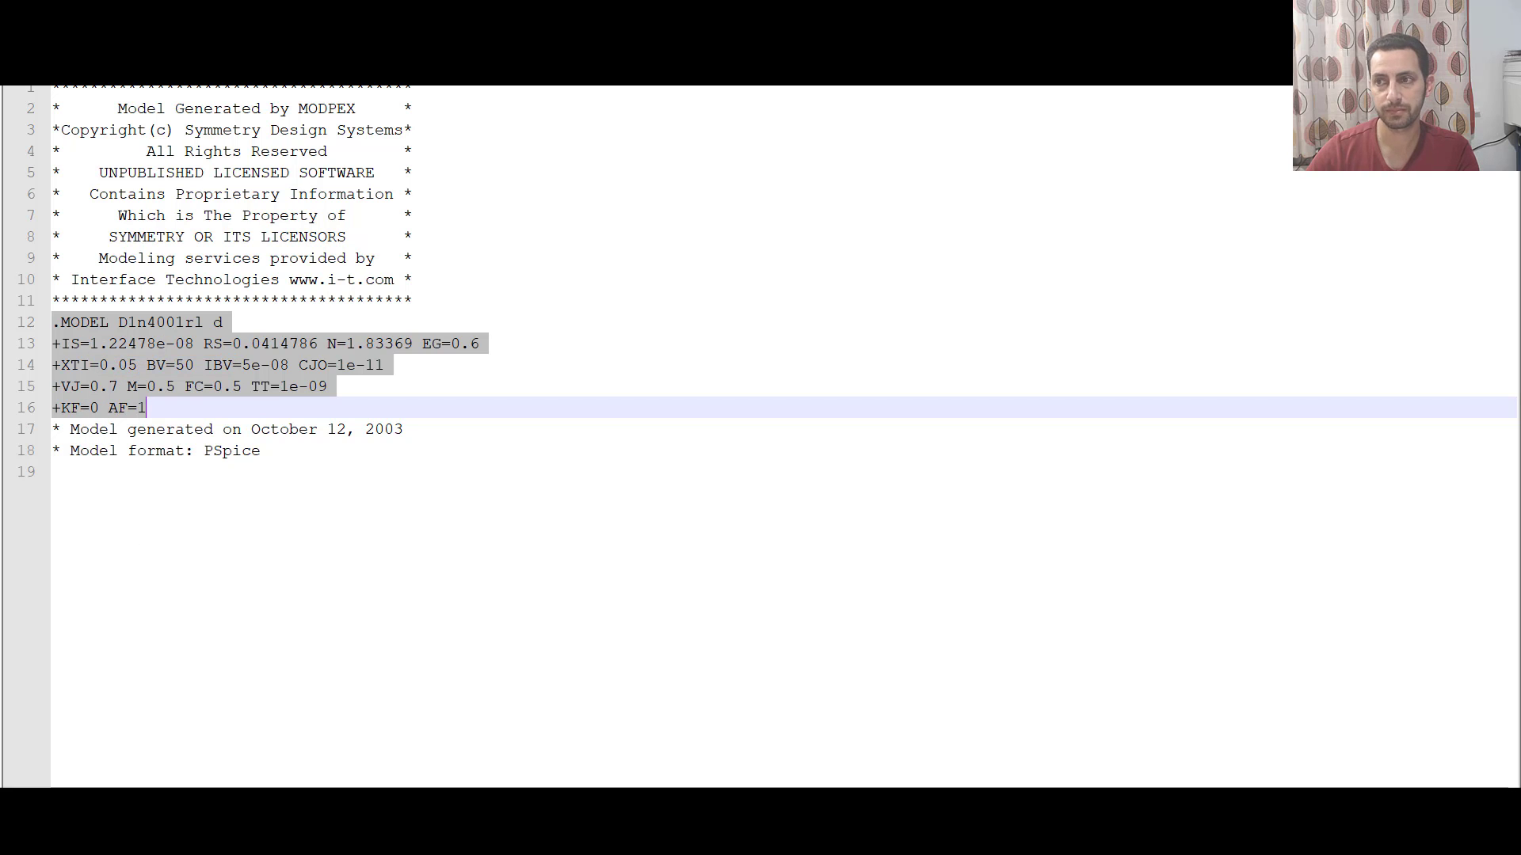
key(alt+Tab)
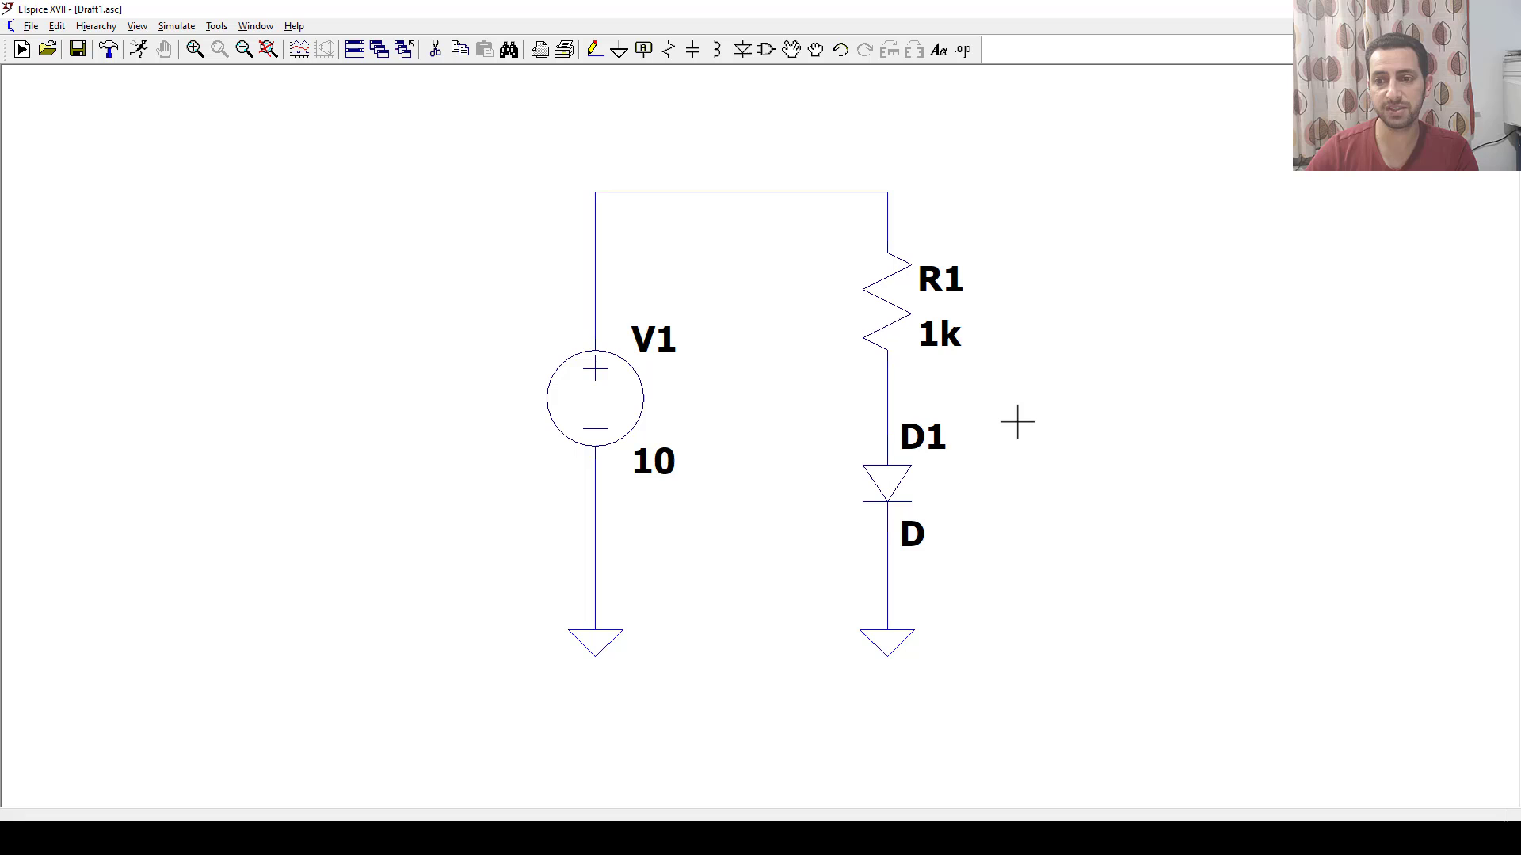
Paste the .MODEL D1n4001rl text as a SPICE directive placed right of the circuit
click(963, 49)
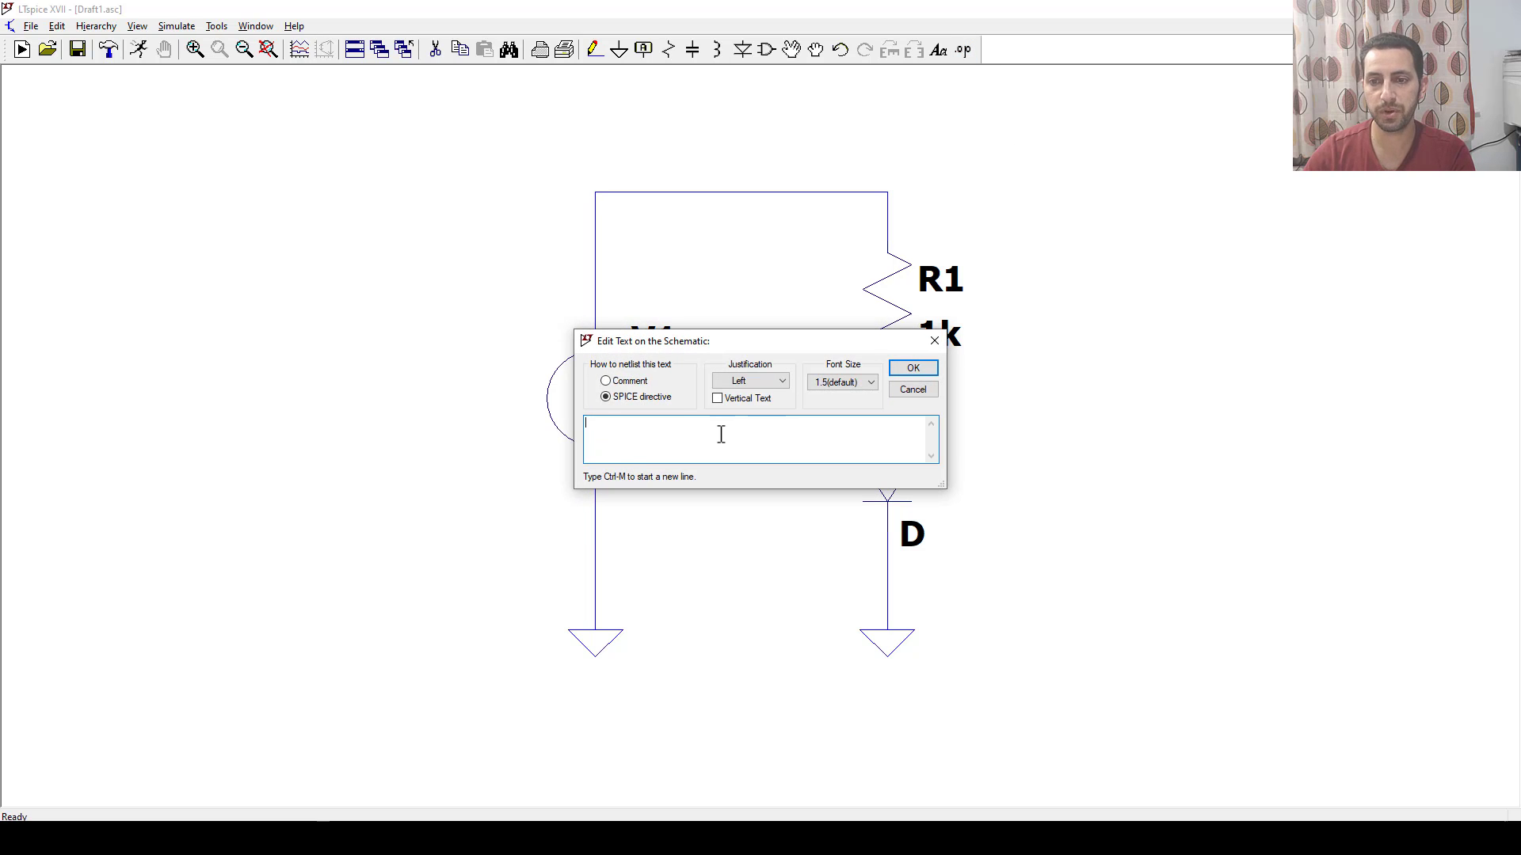
key(ctrl+v)
click(912, 367)
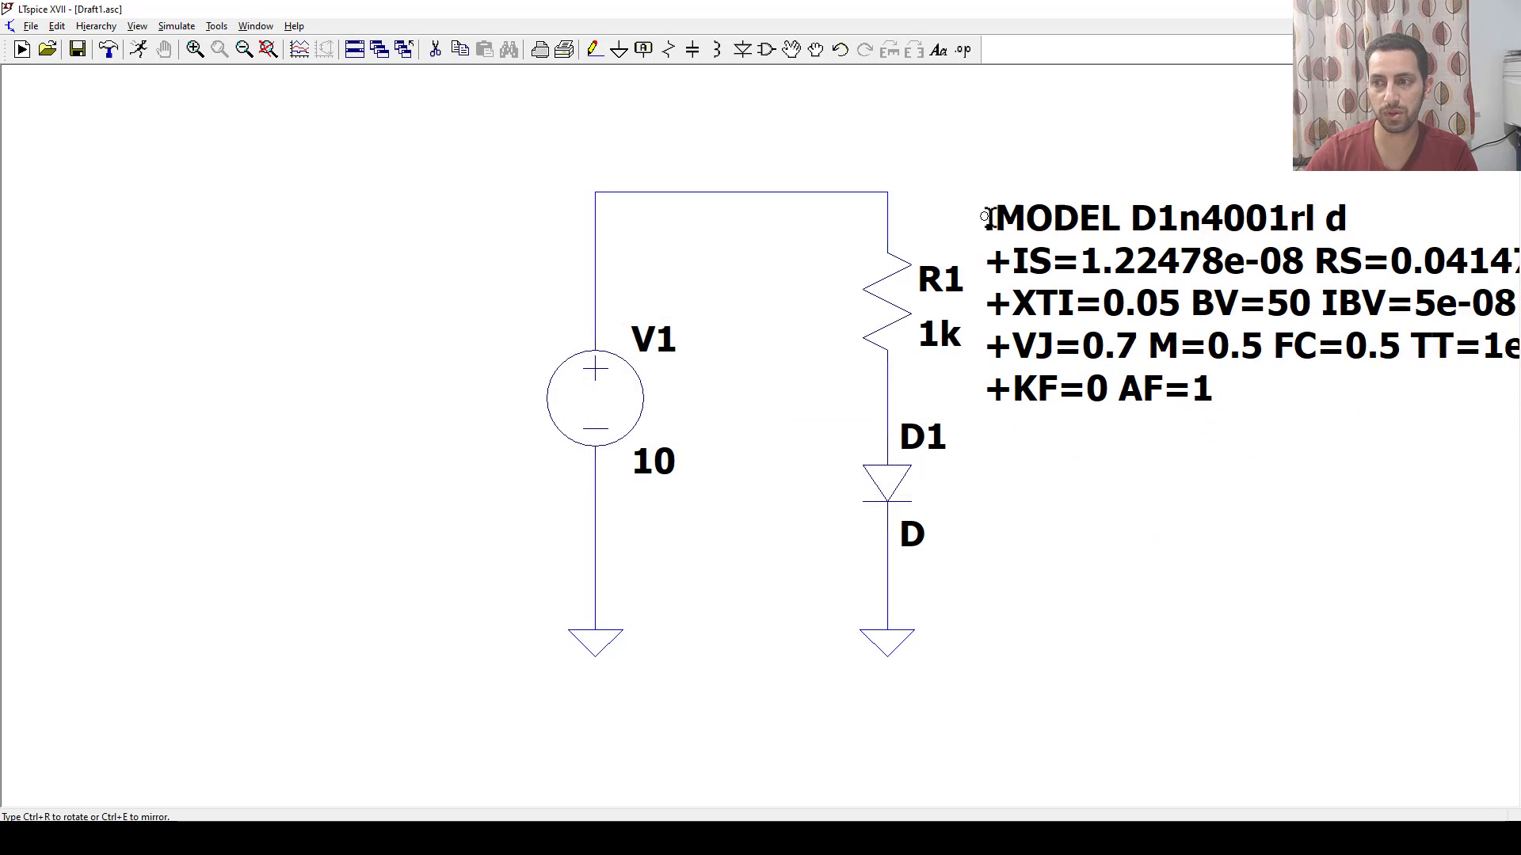
click(1000, 315)
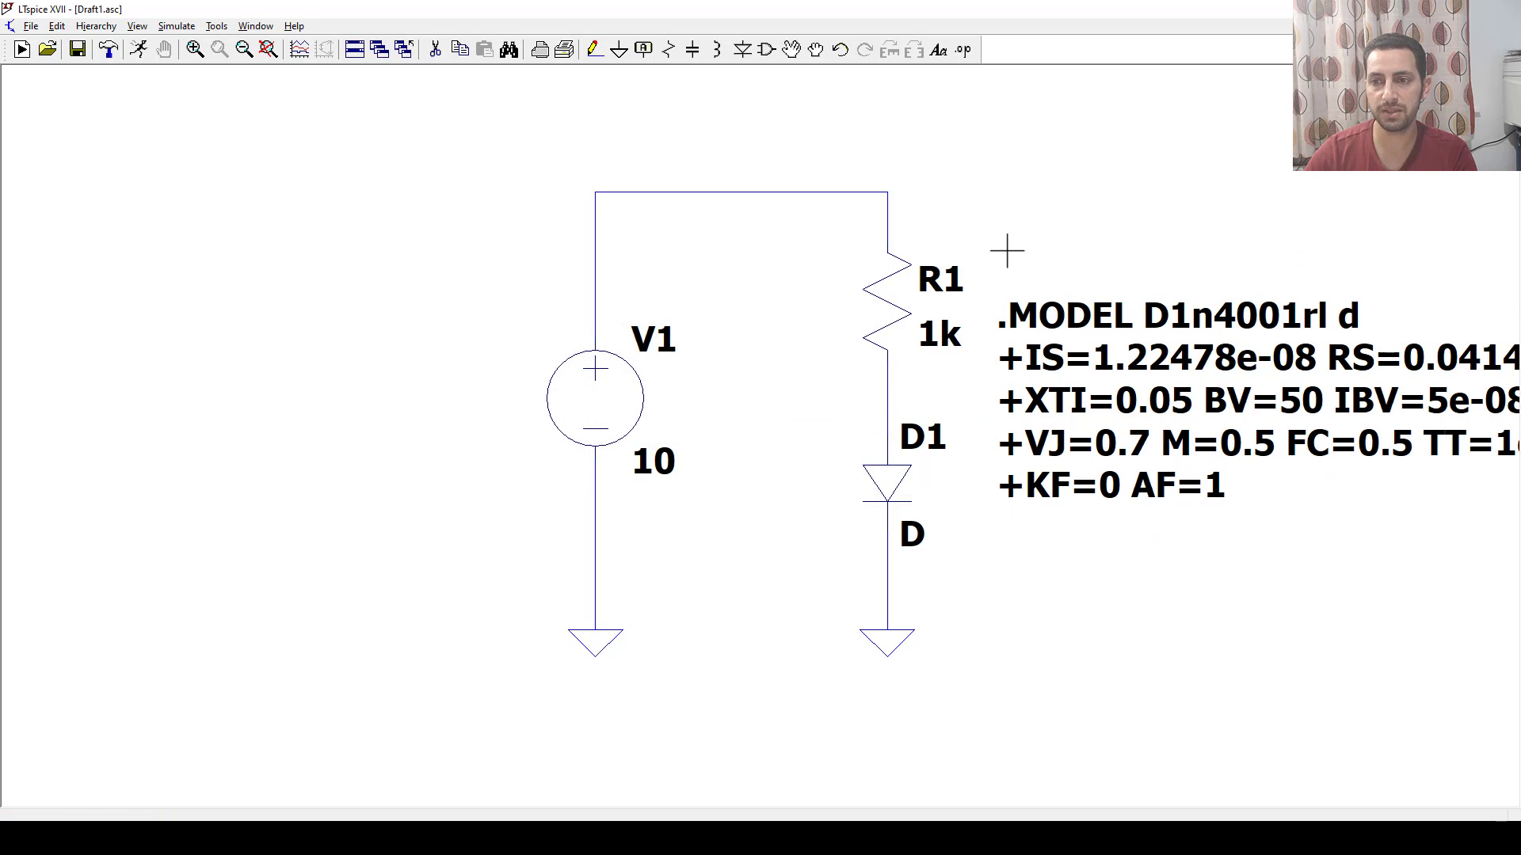
key(space)
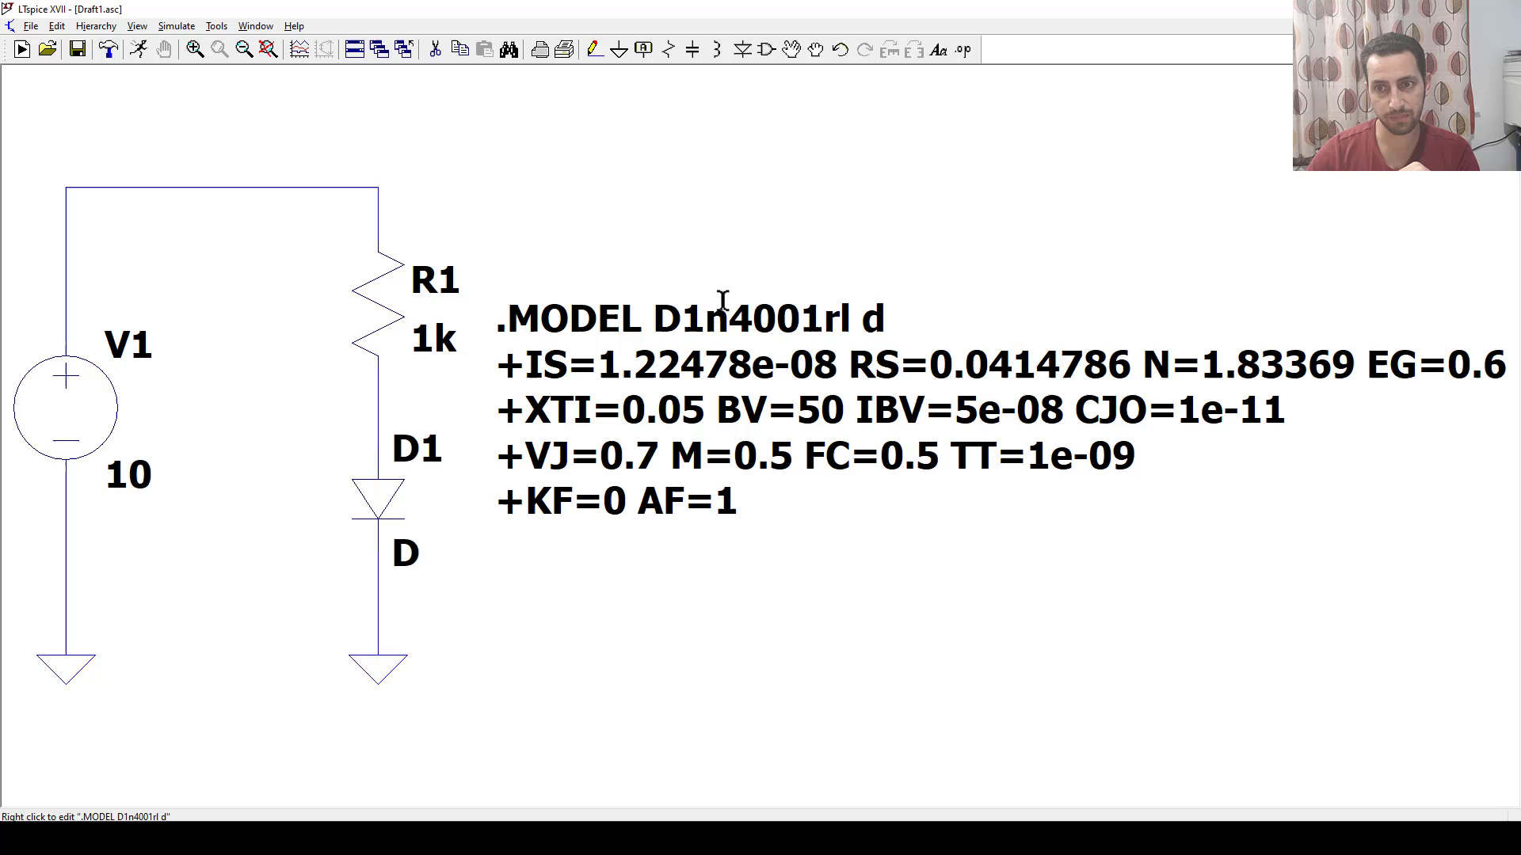
right_click(693, 317)
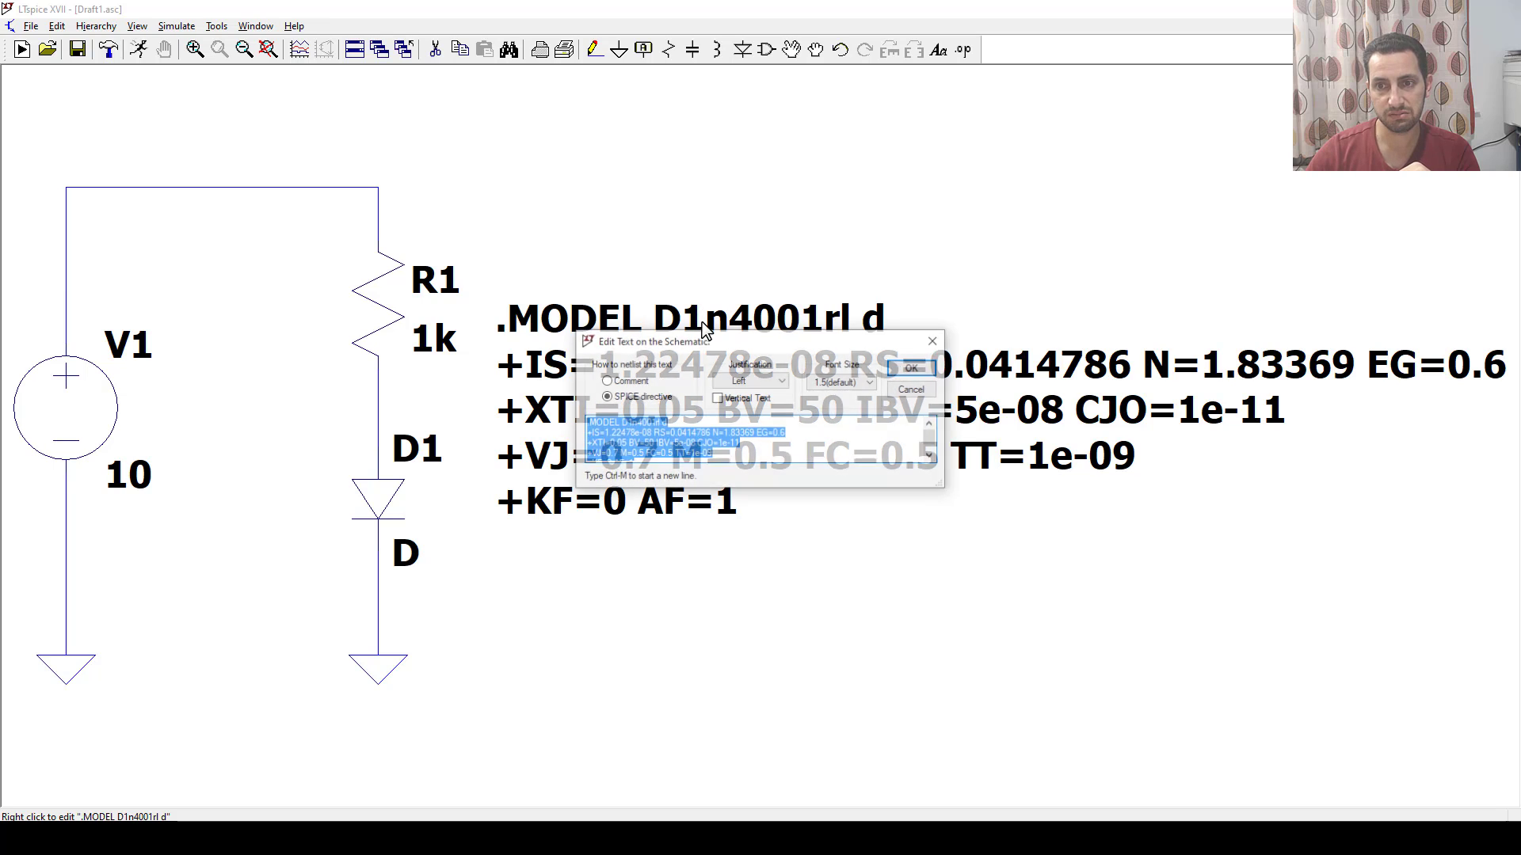
click(669, 426)
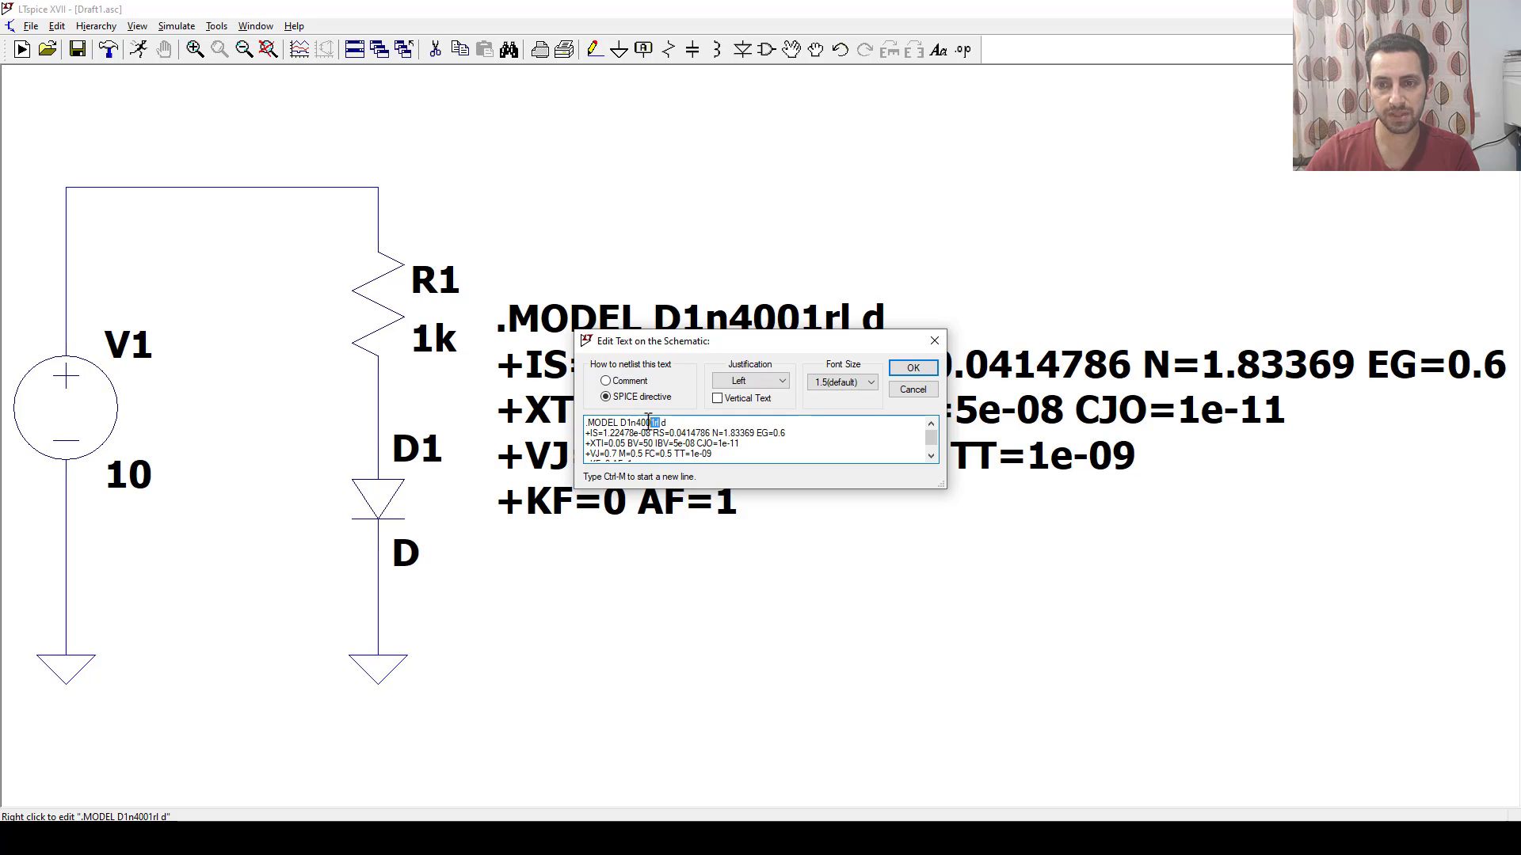
drag(648, 422, 623, 422)
key(ctrl+c)
click(911, 368)
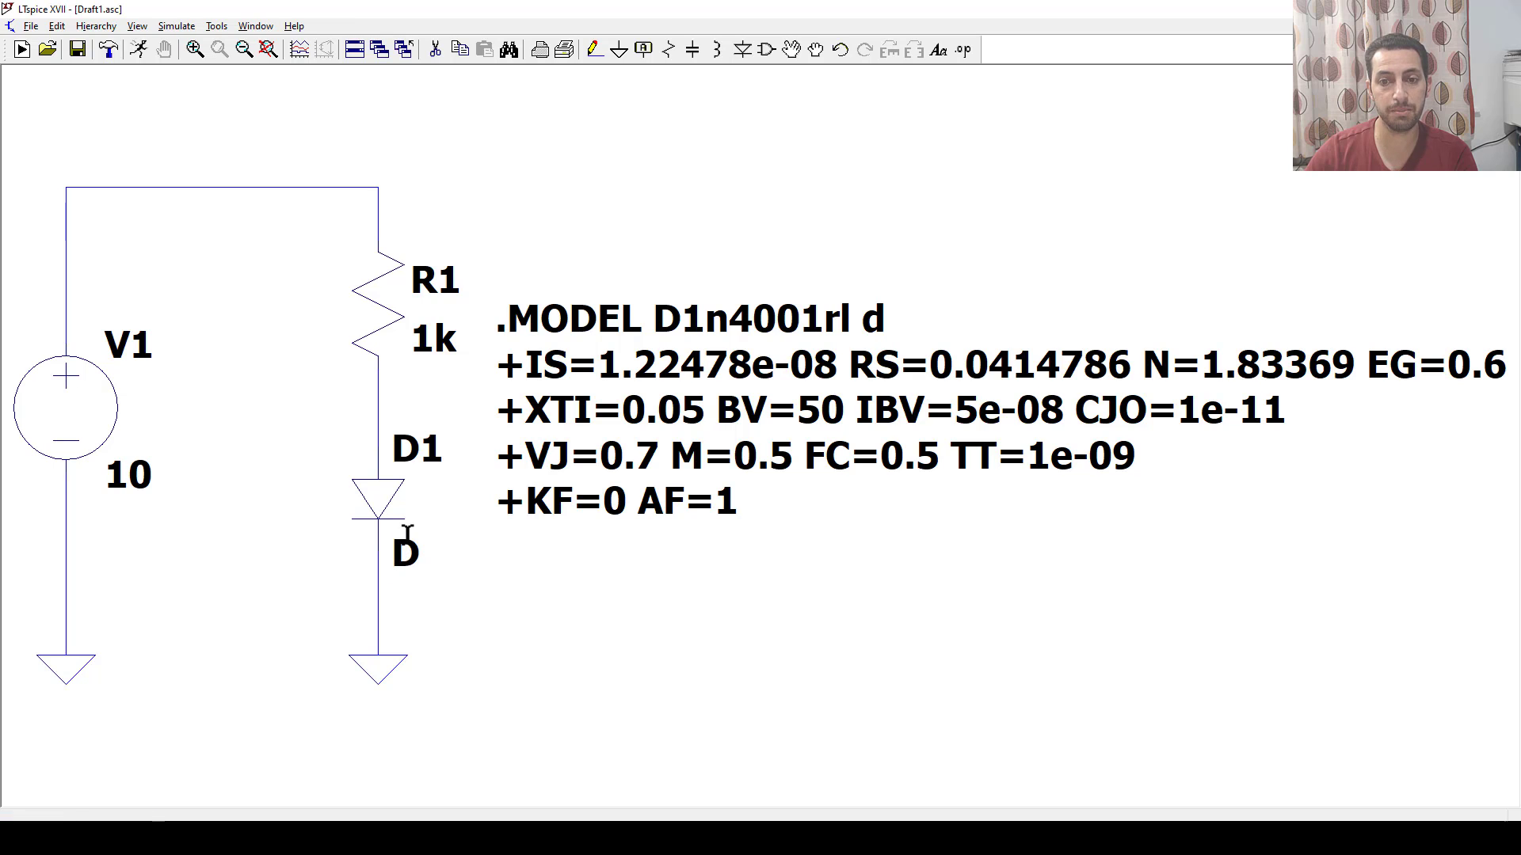
Set diode D1's value to D1n4001rl, then start a simulation to reach the transient settings
right_click(404, 548)
key(ctrl+v)
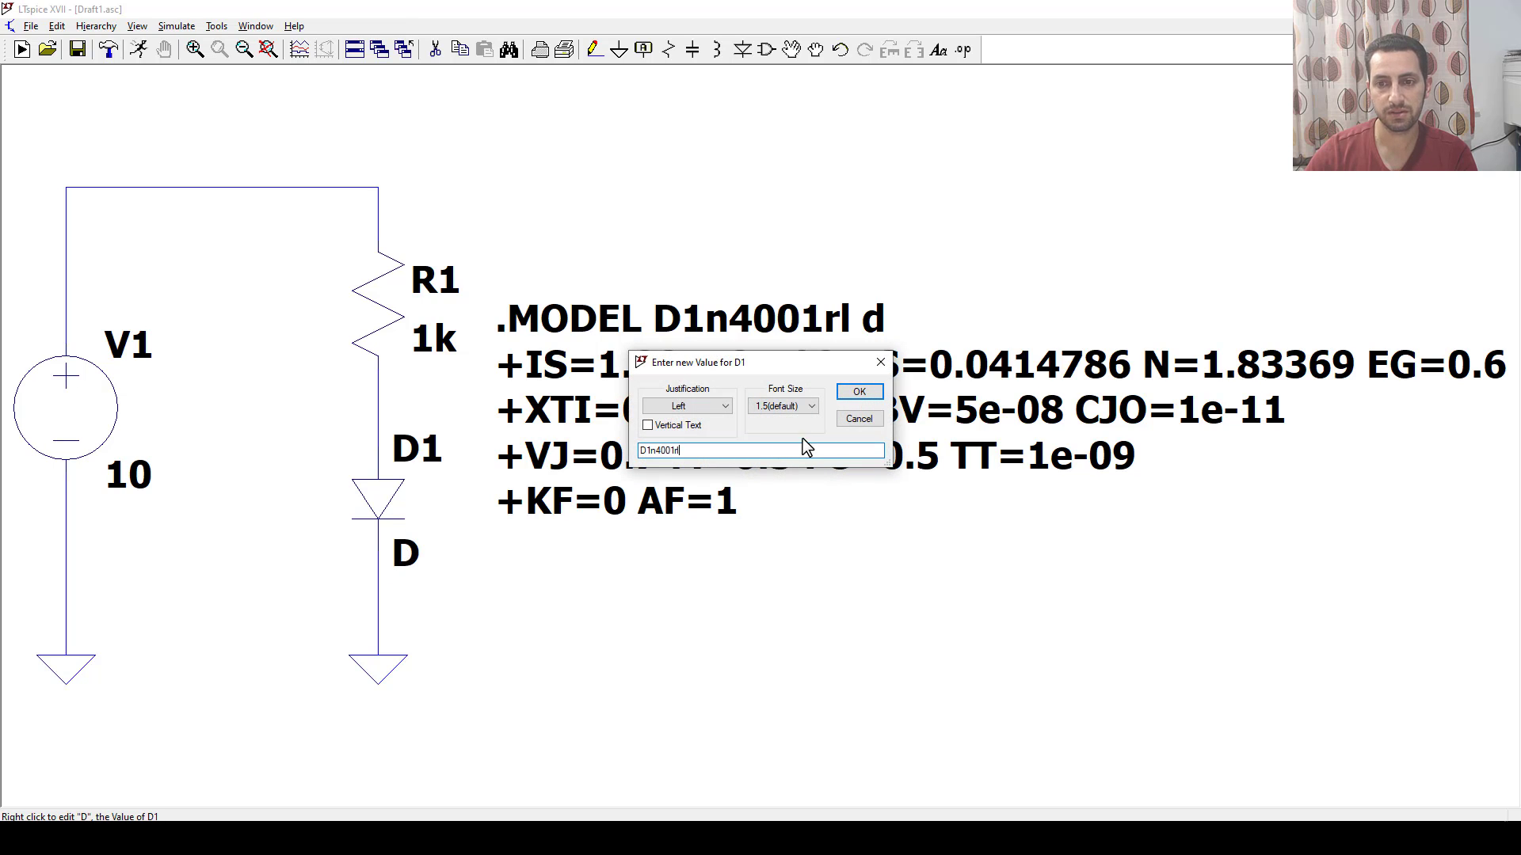
click(859, 391)
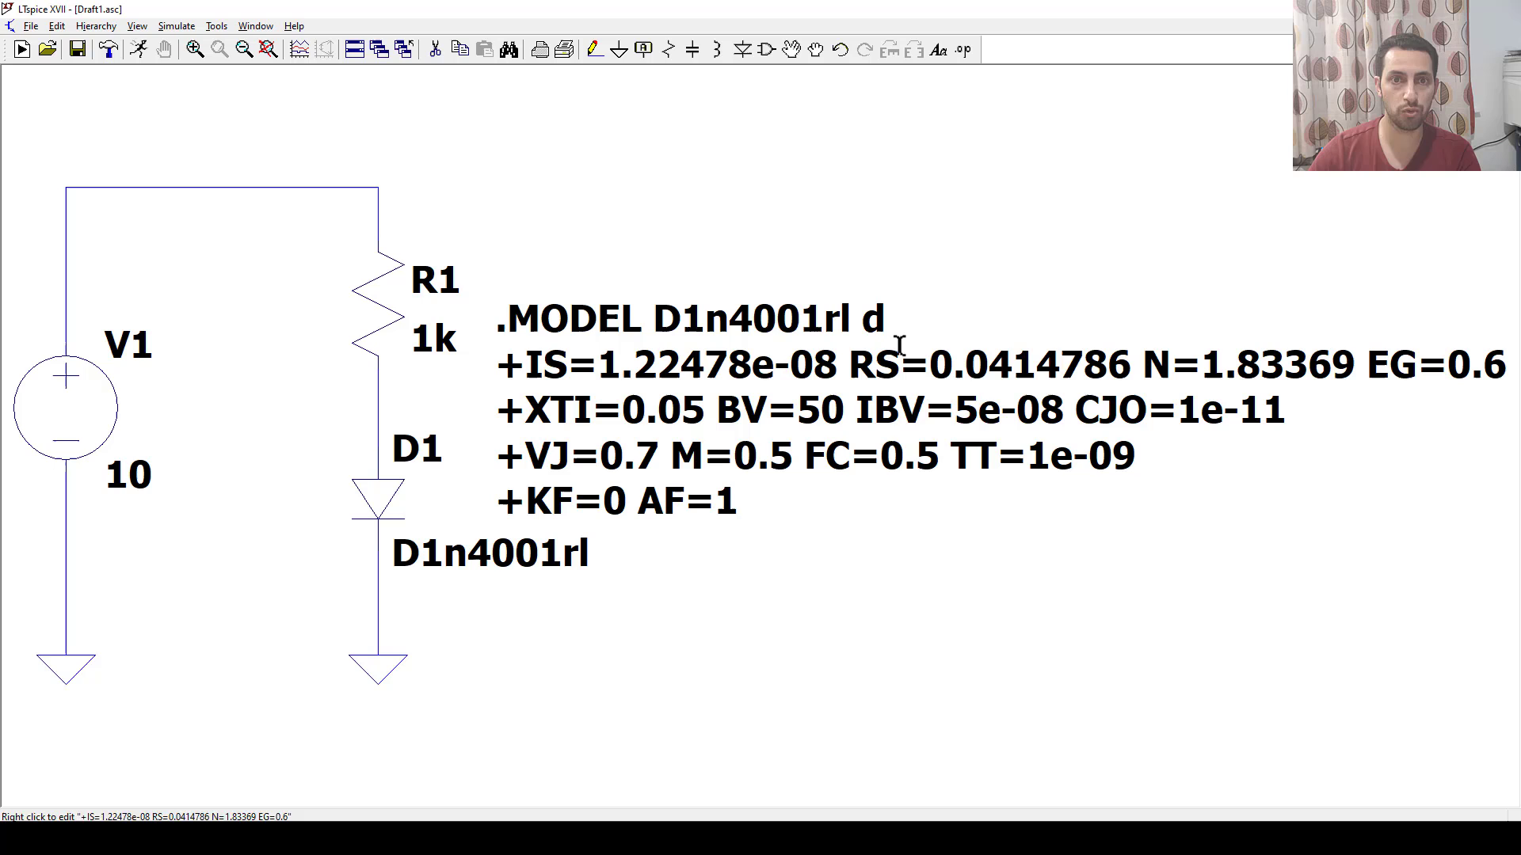
click(141, 54)
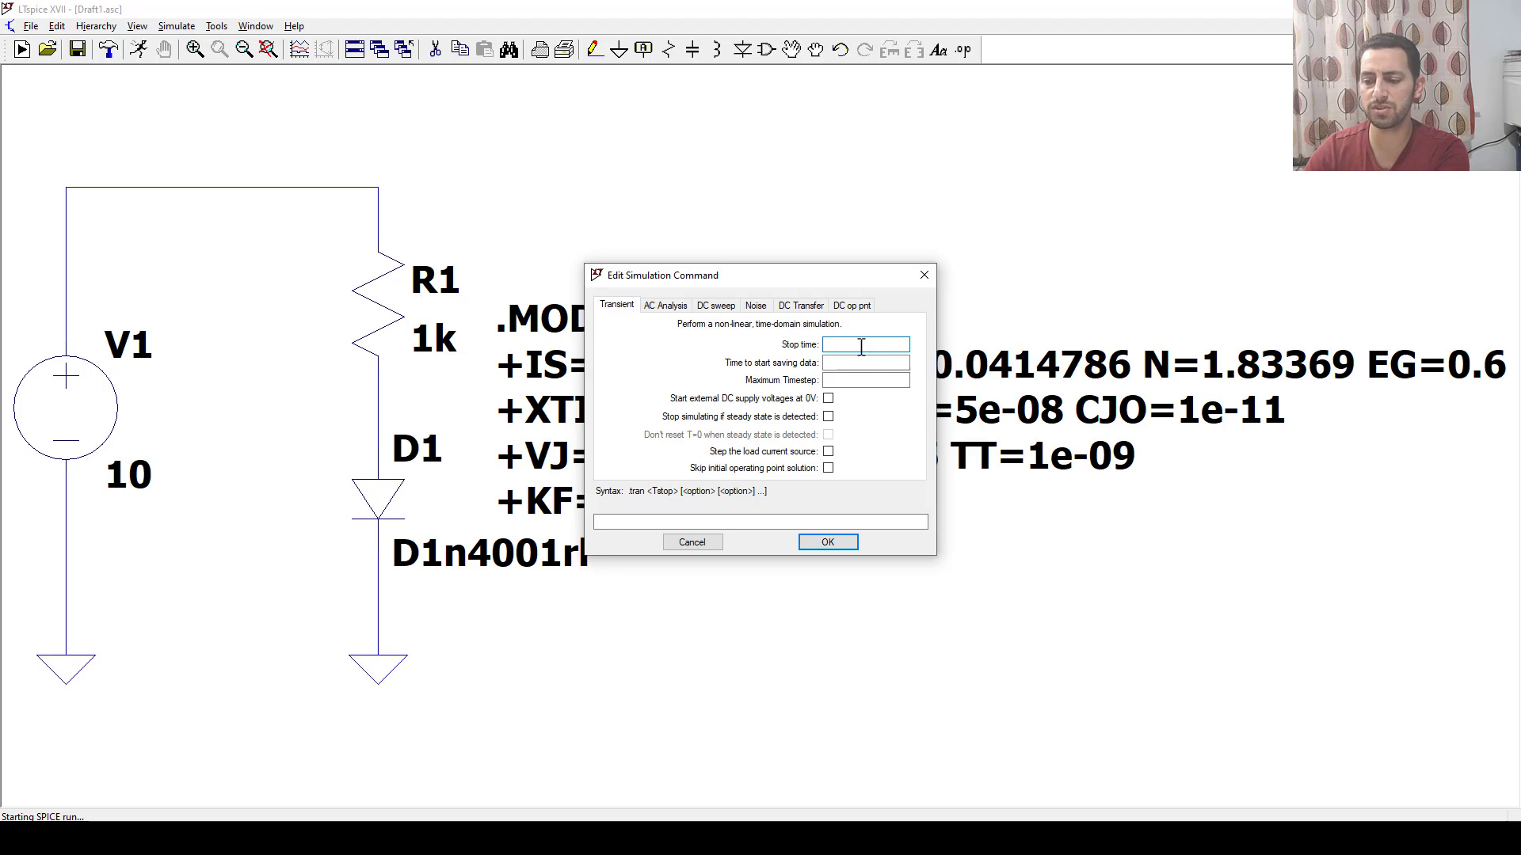
Run a transient simulation with a 1m stop time
click(825, 541)
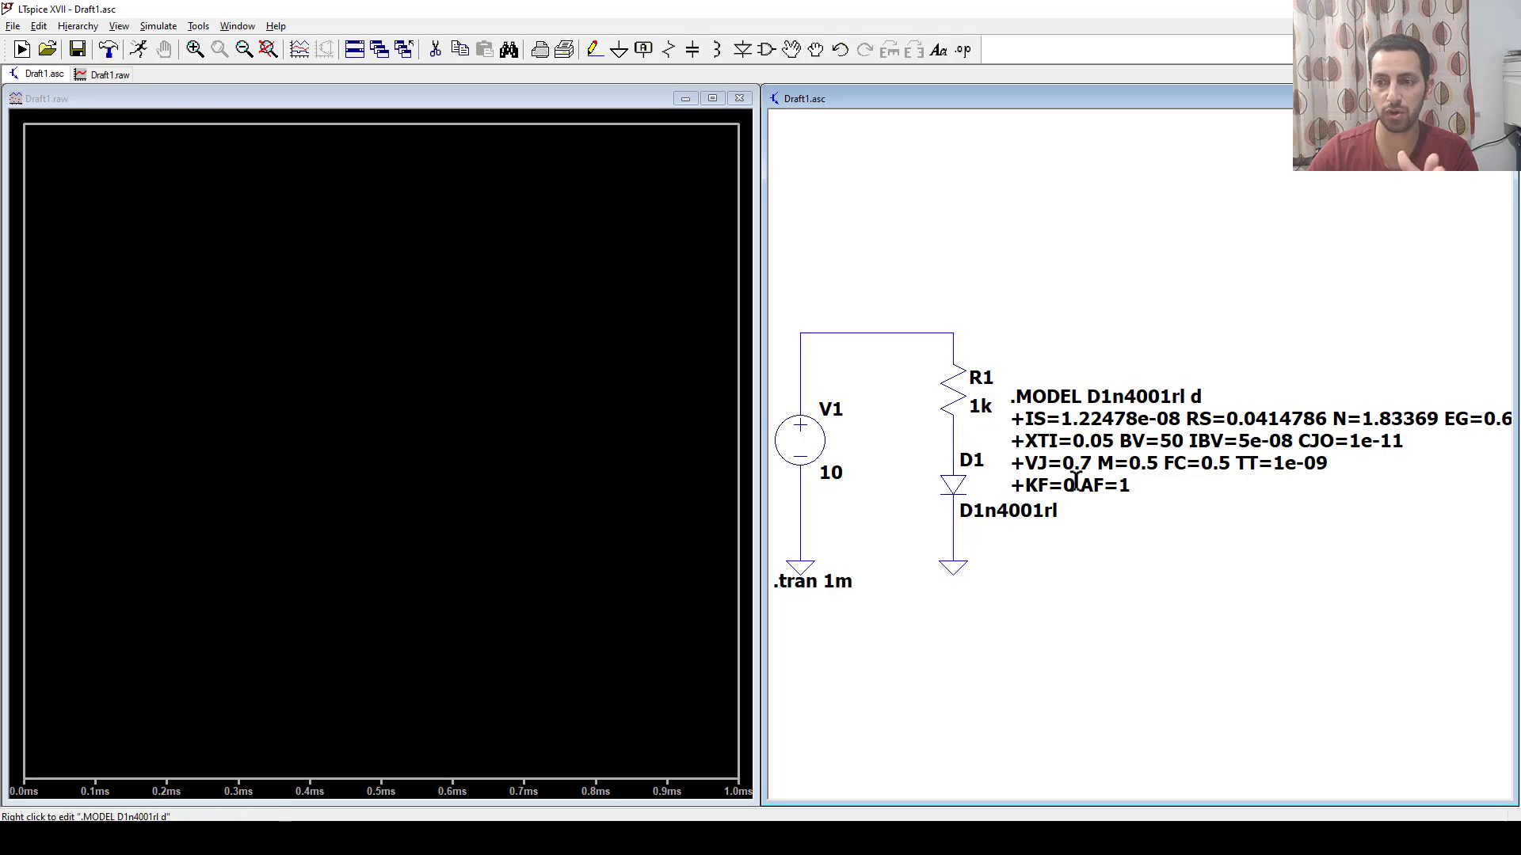
Change D1's value to D1n401rl, rerun, and cancel after the missing-model error
right_click(1026, 510)
click(663, 450)
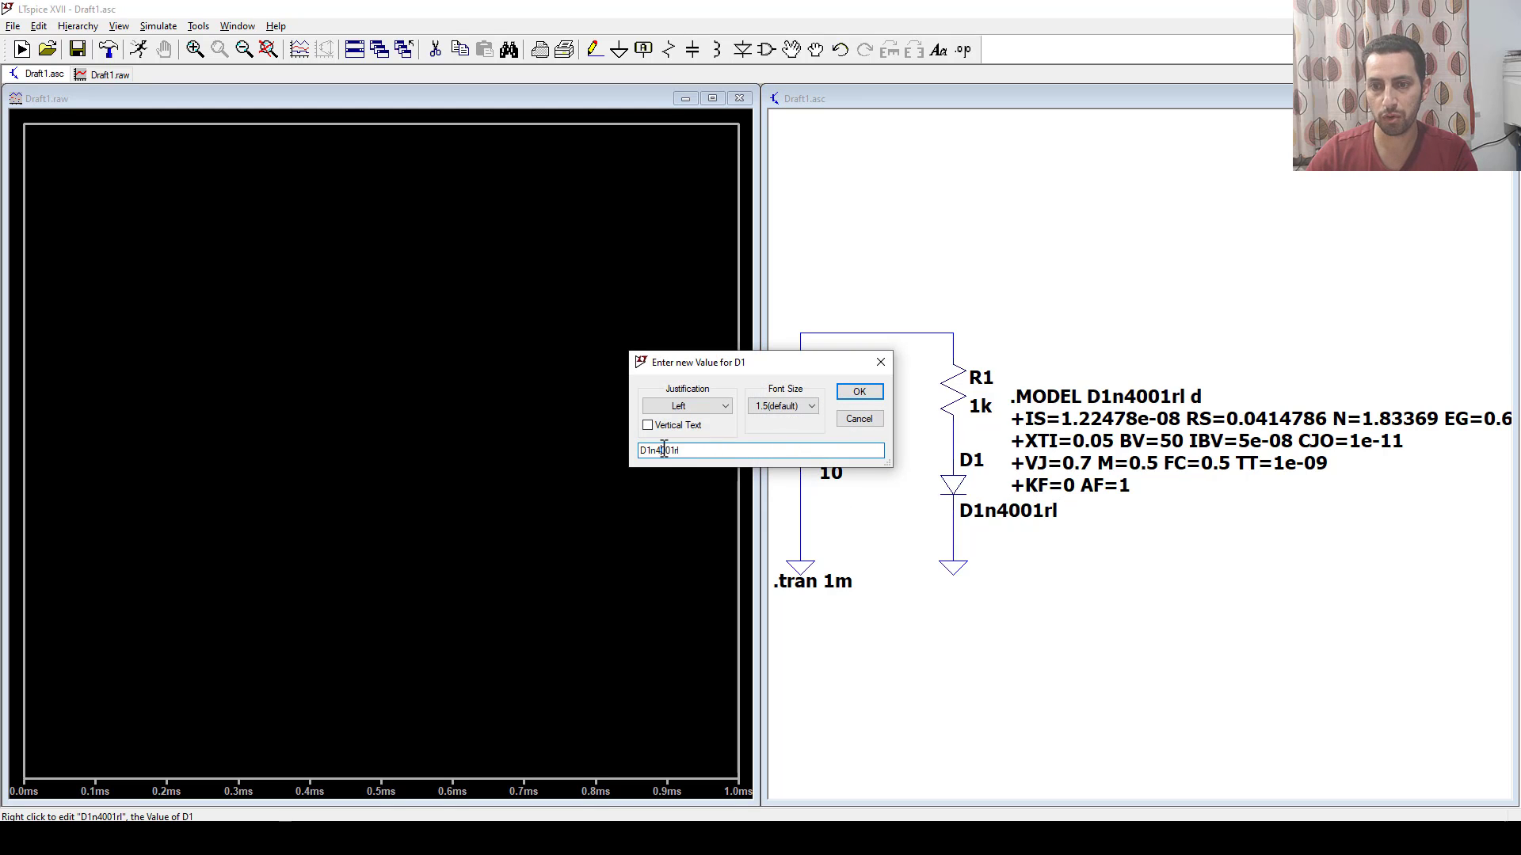
key(BackSpace)
click(859, 392)
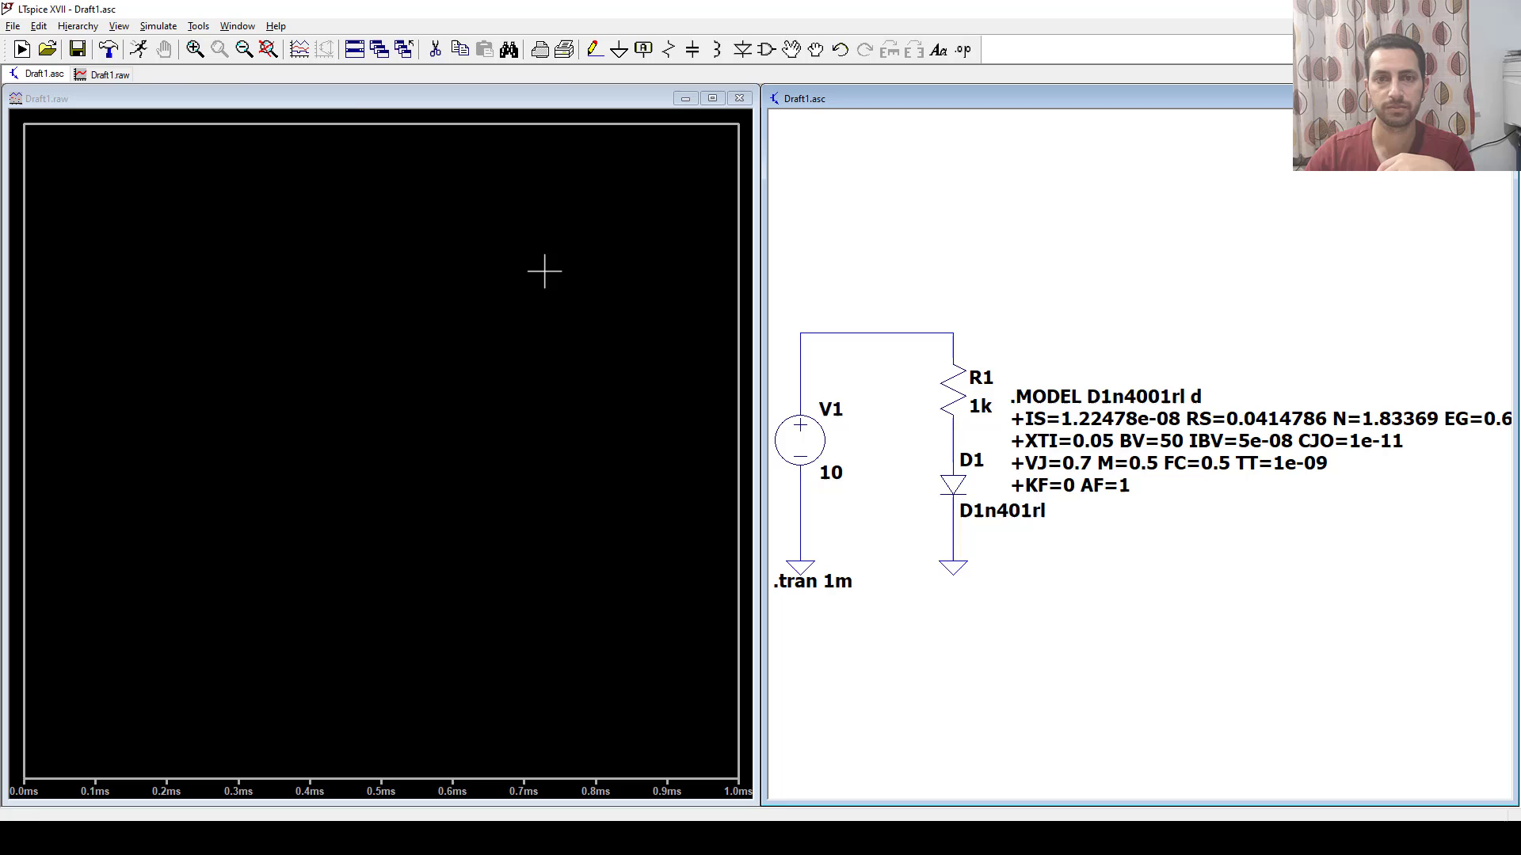
click(21, 49)
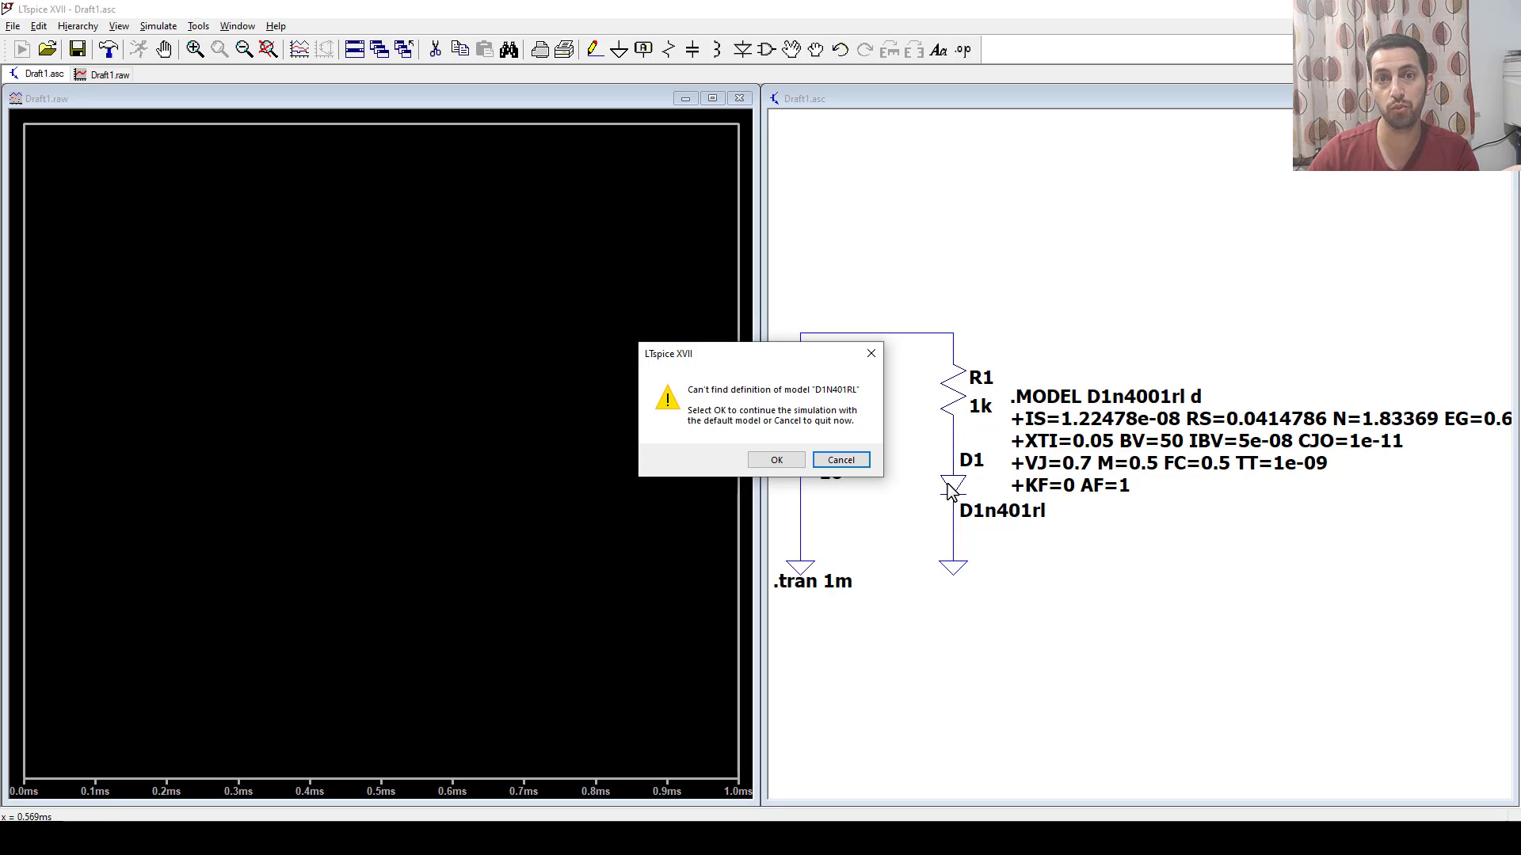
click(840, 460)
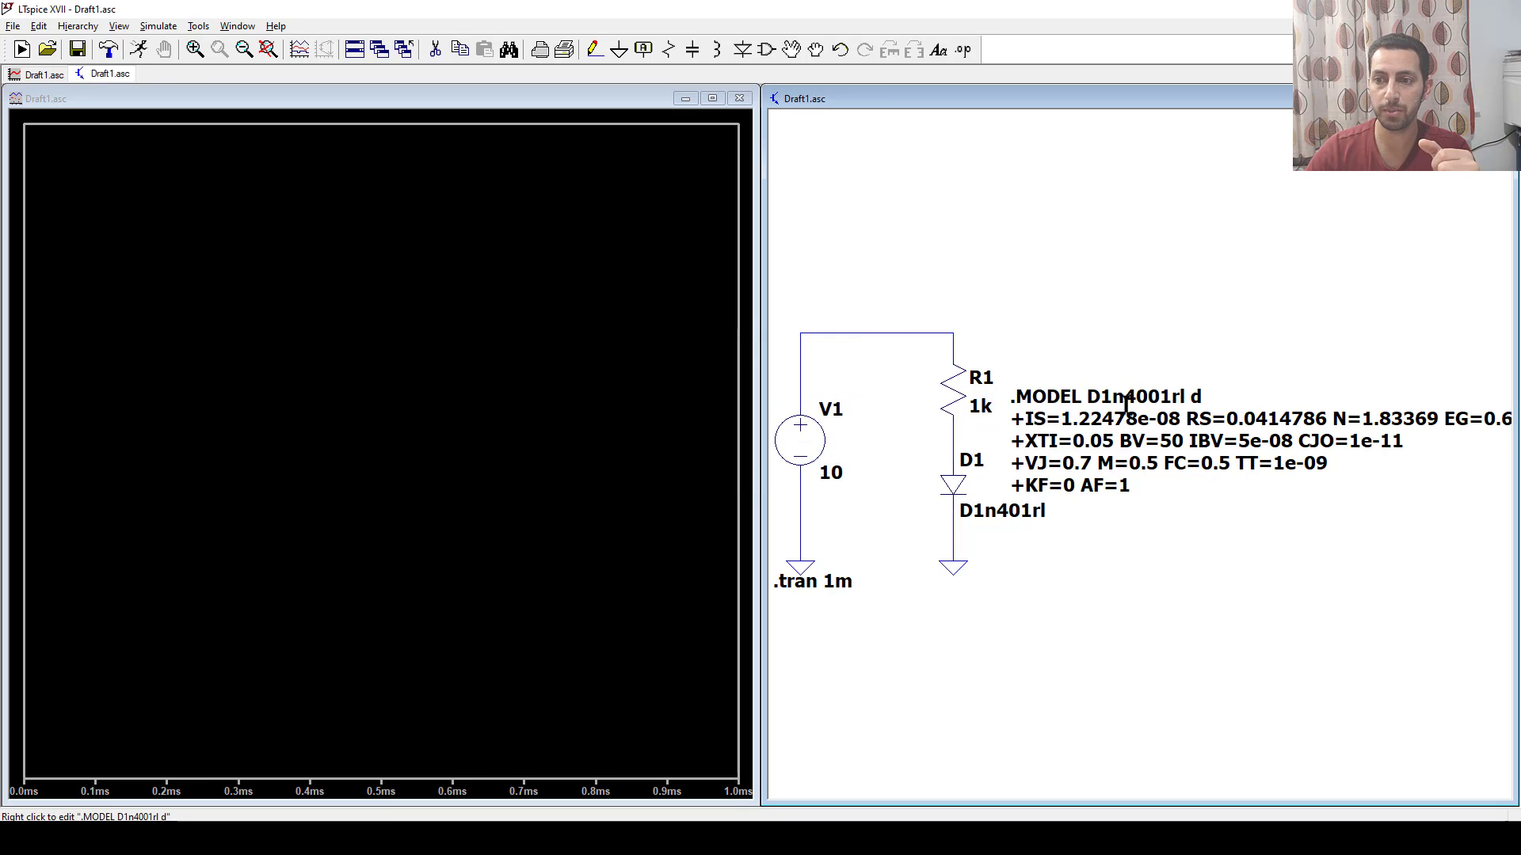
Reinsert the missing 0 so D1's value reads D1n4001rl
right_click(1004, 511)
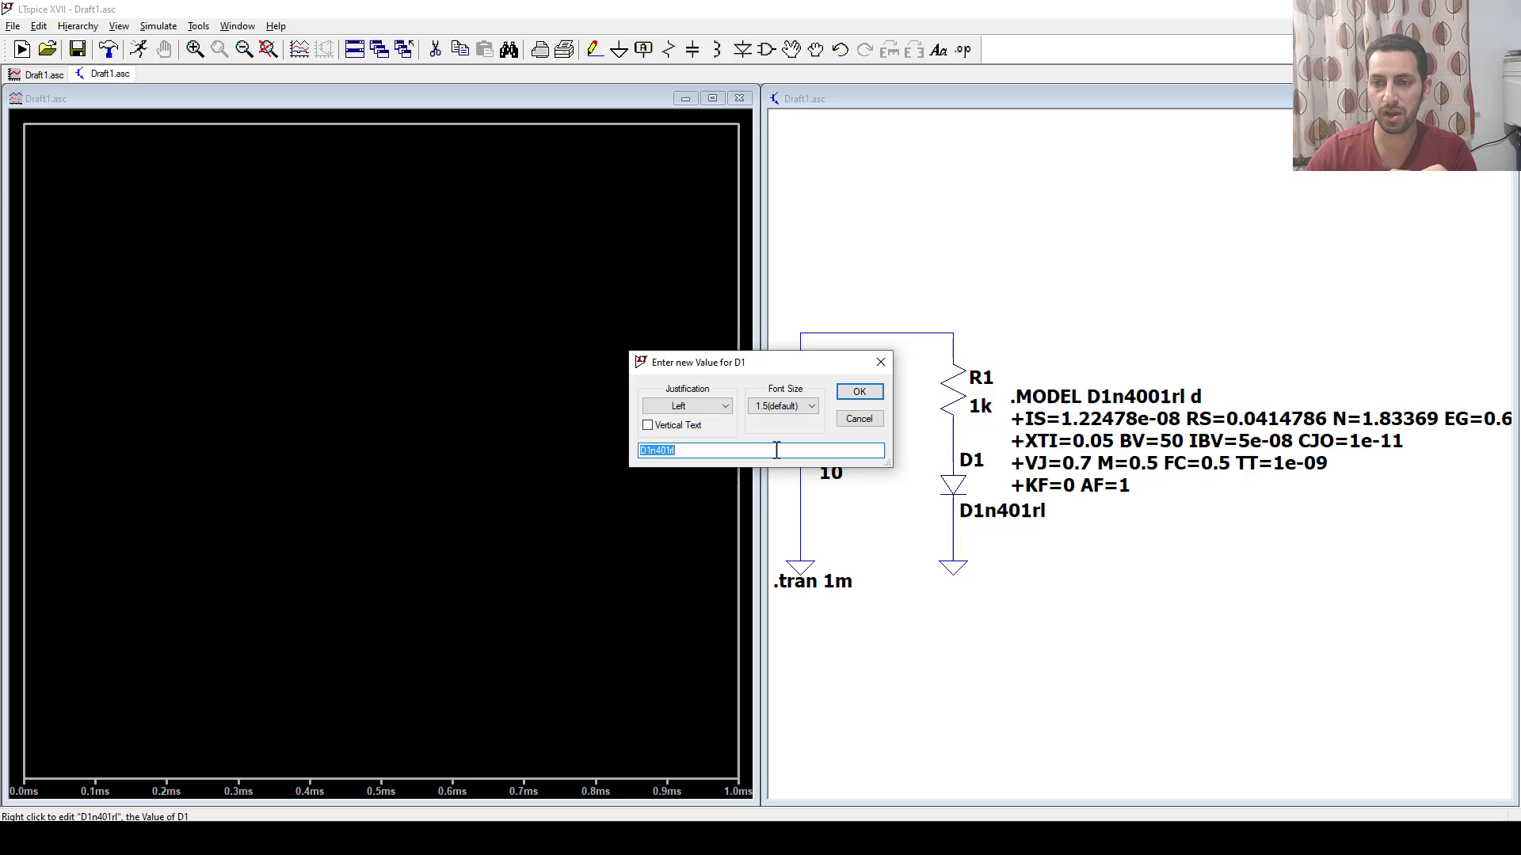
click(662, 450)
text(0)
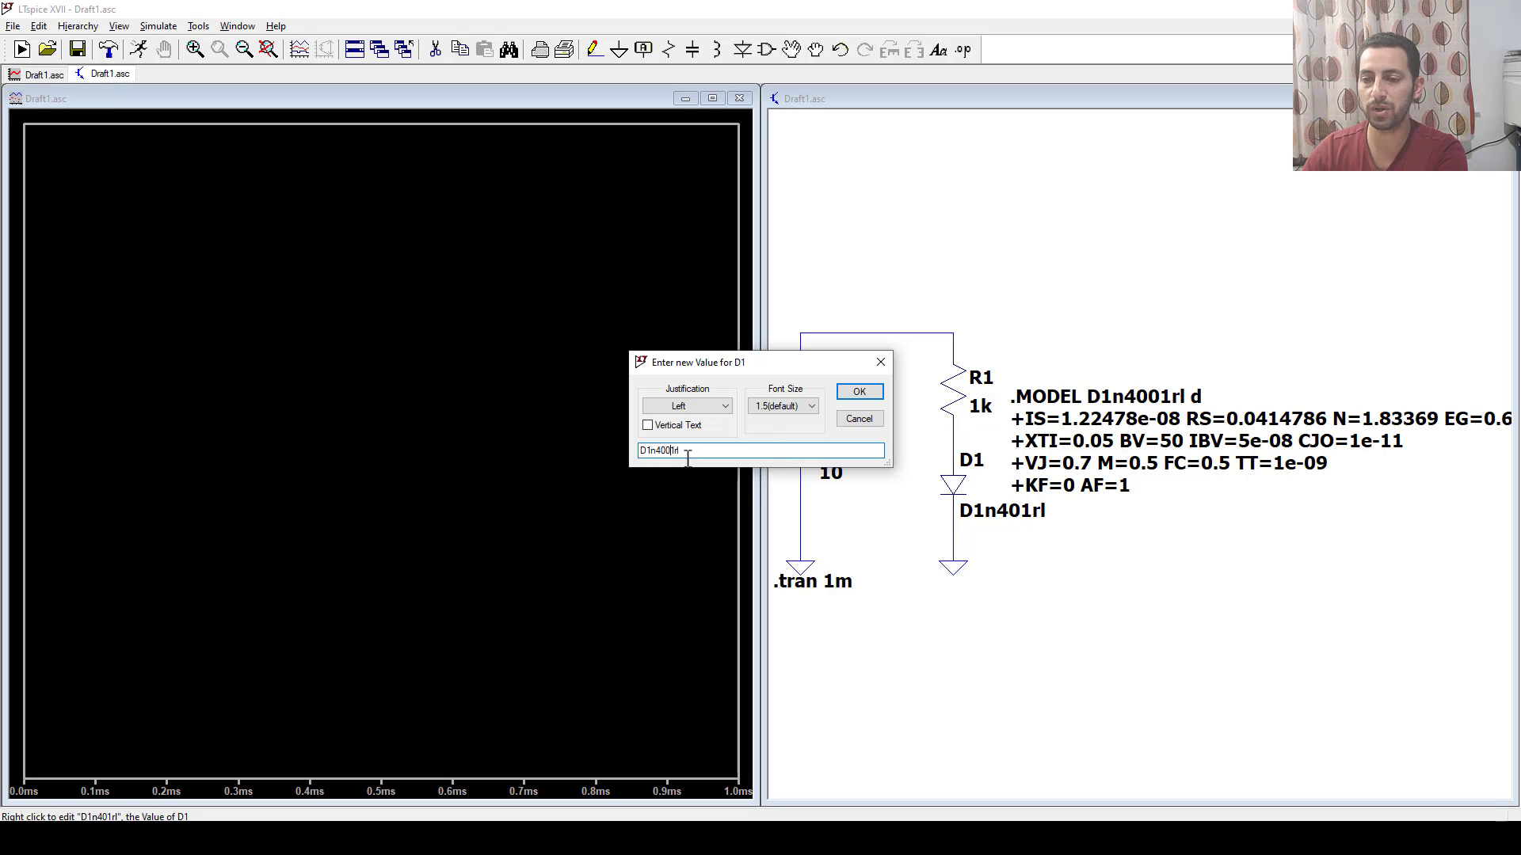
click(859, 393)
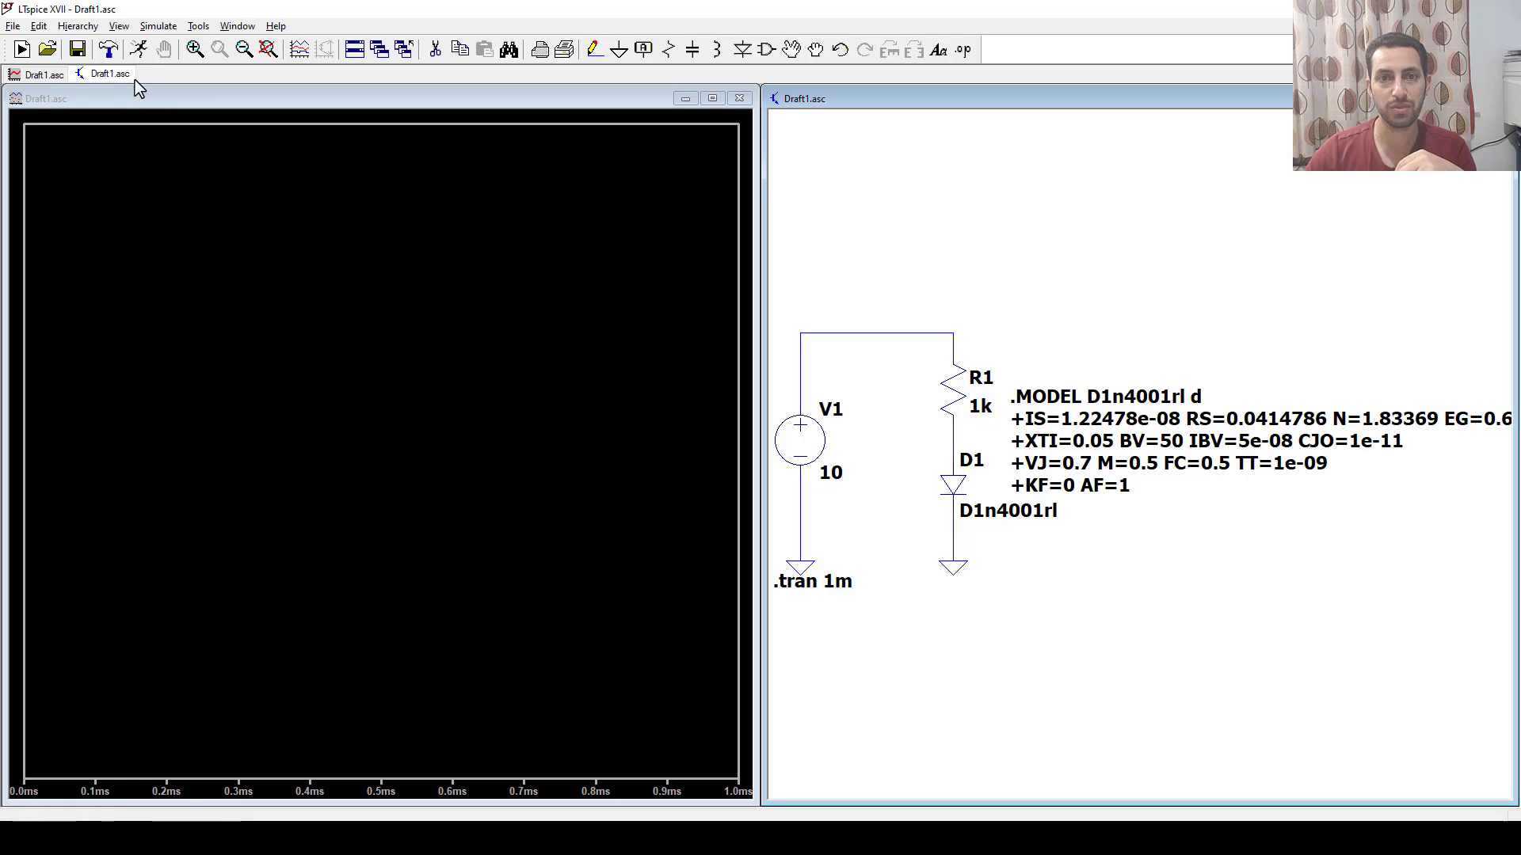
Rerun the transient simulation with D1 using the D1n4001rl model
click(139, 49)
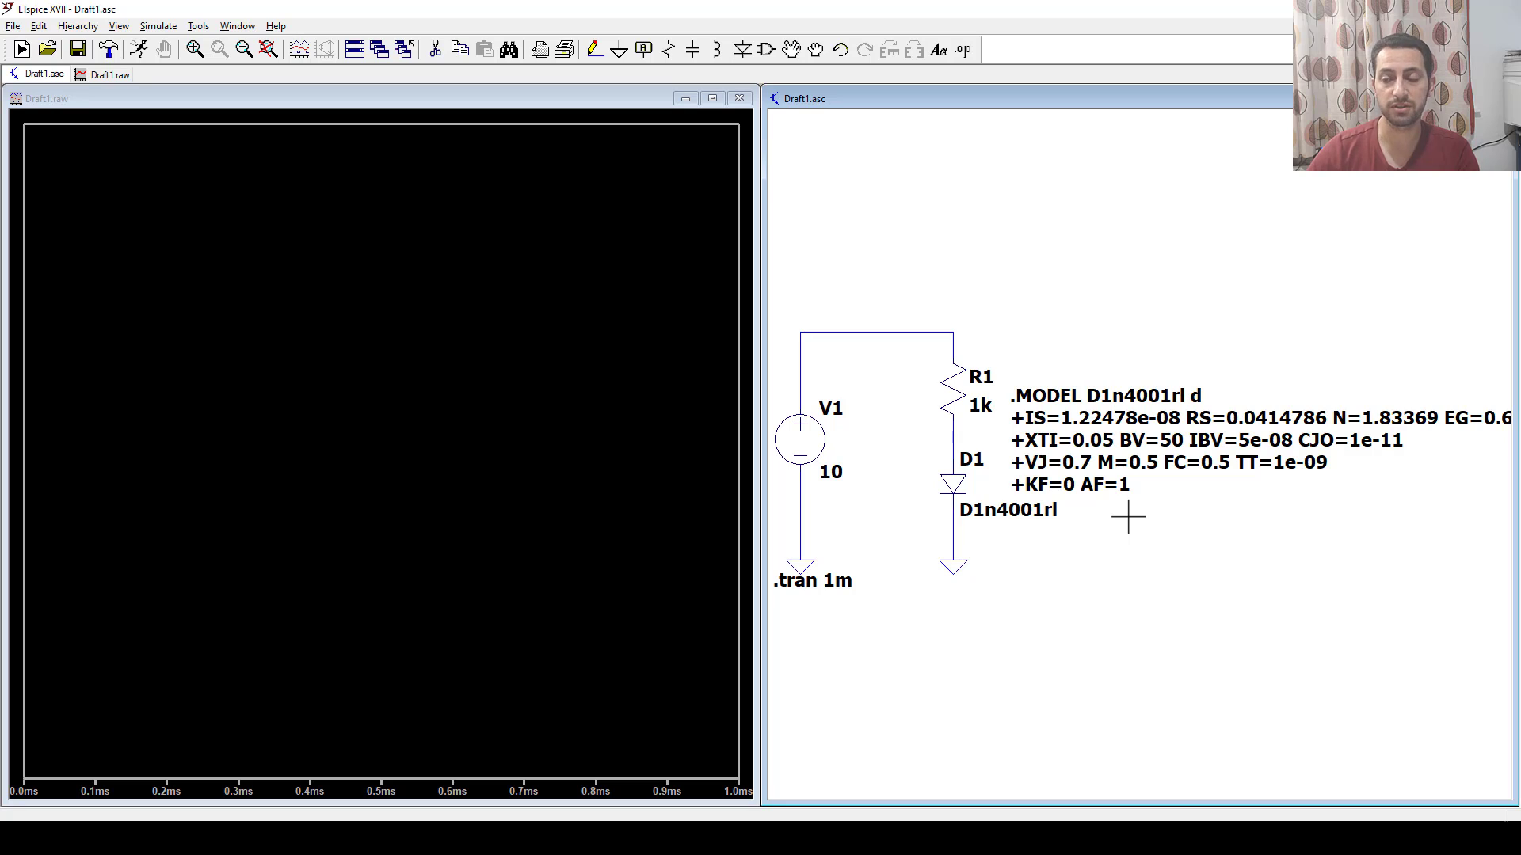
Place a 2N6027 part from the extra library's SCR folder below the diode branch
click(767, 51)
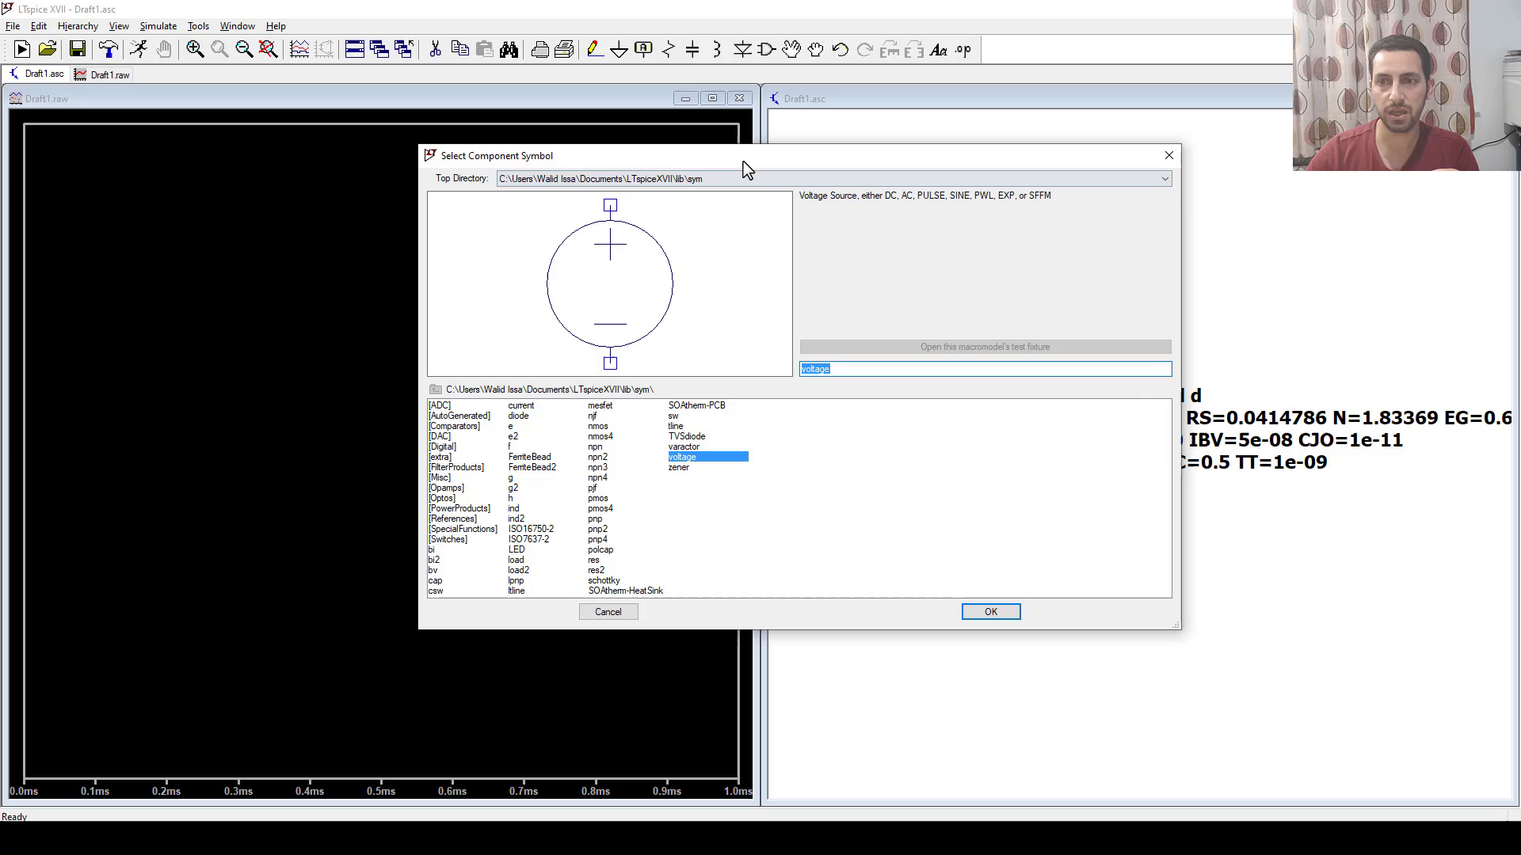
drag(746, 165, 716, 164)
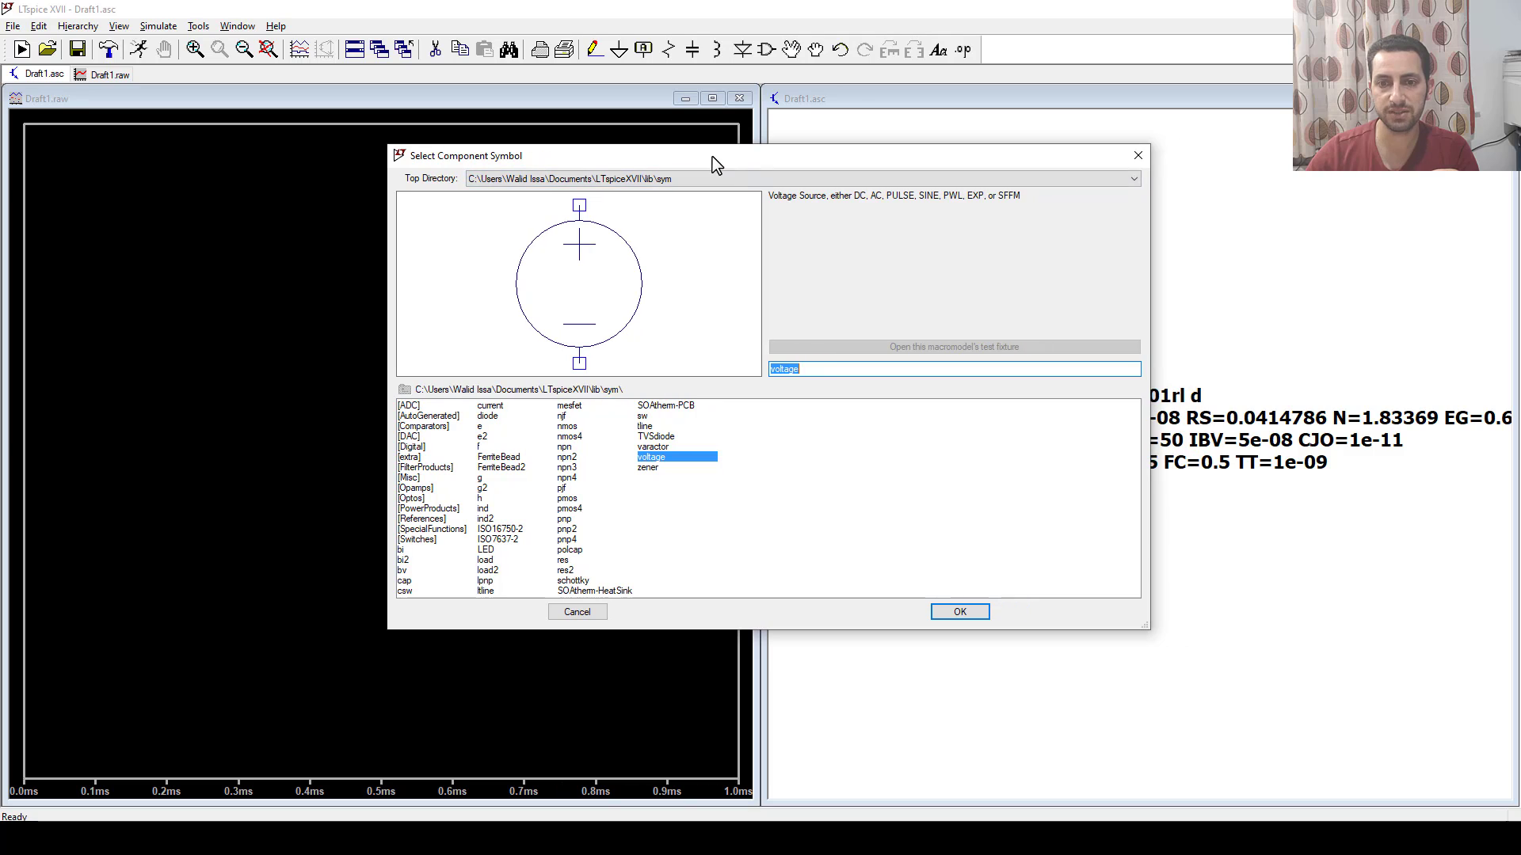
click(410, 457)
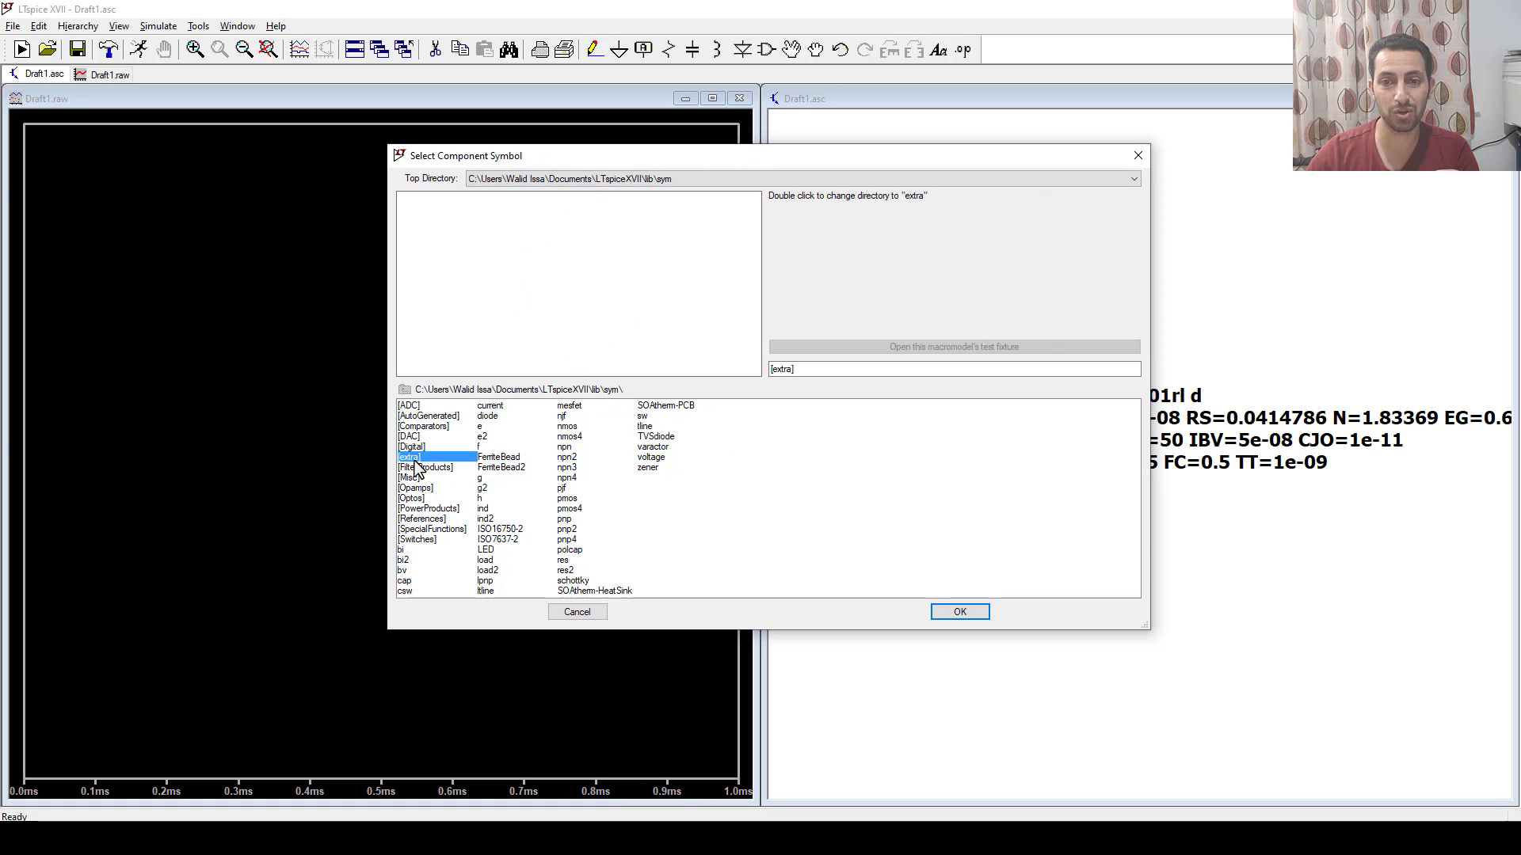
double_click(414, 460)
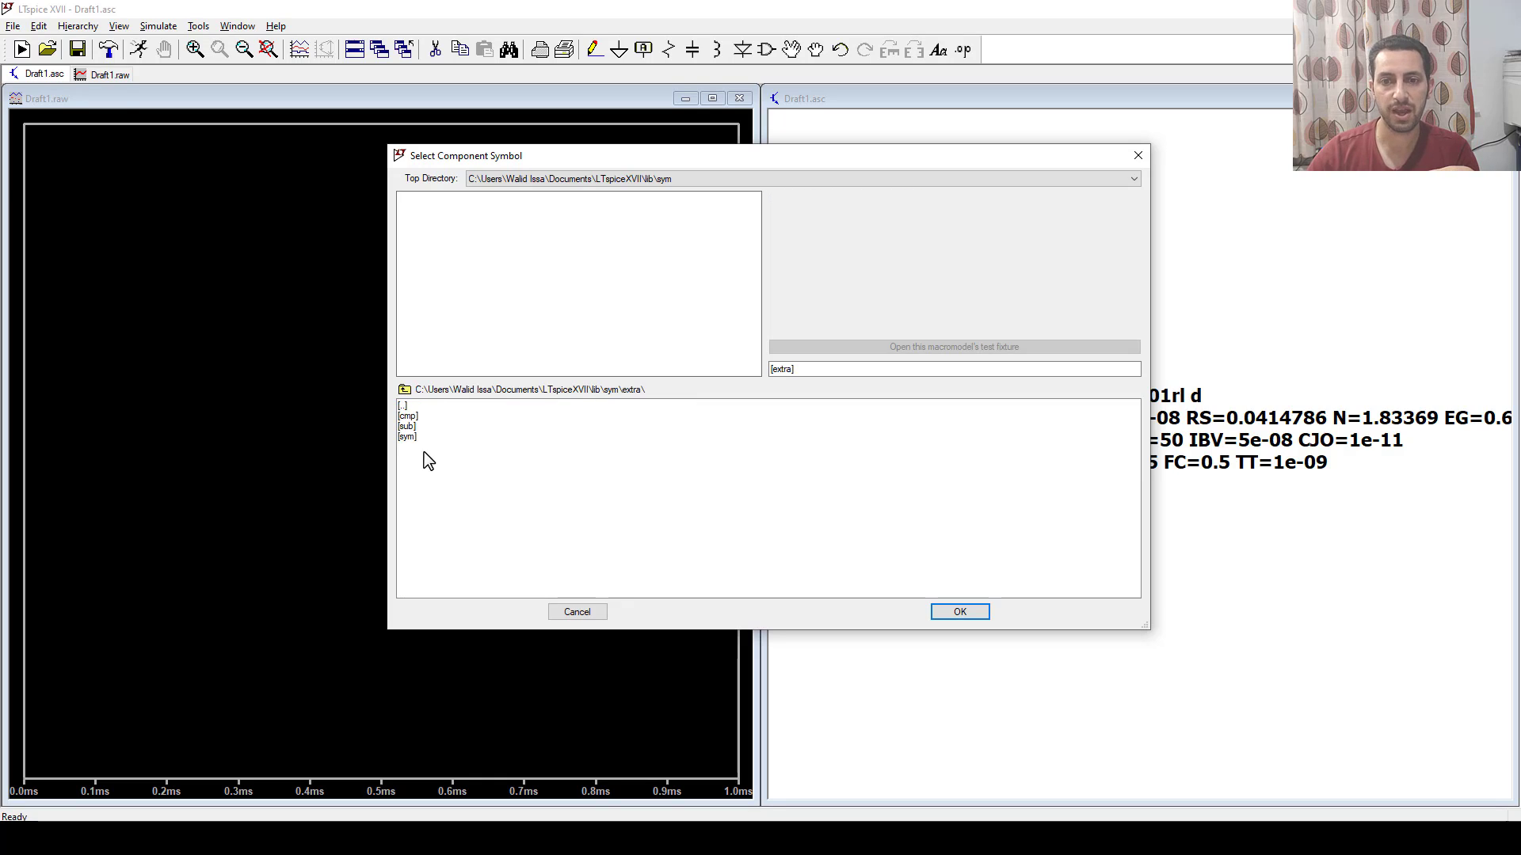
double_click(409, 417)
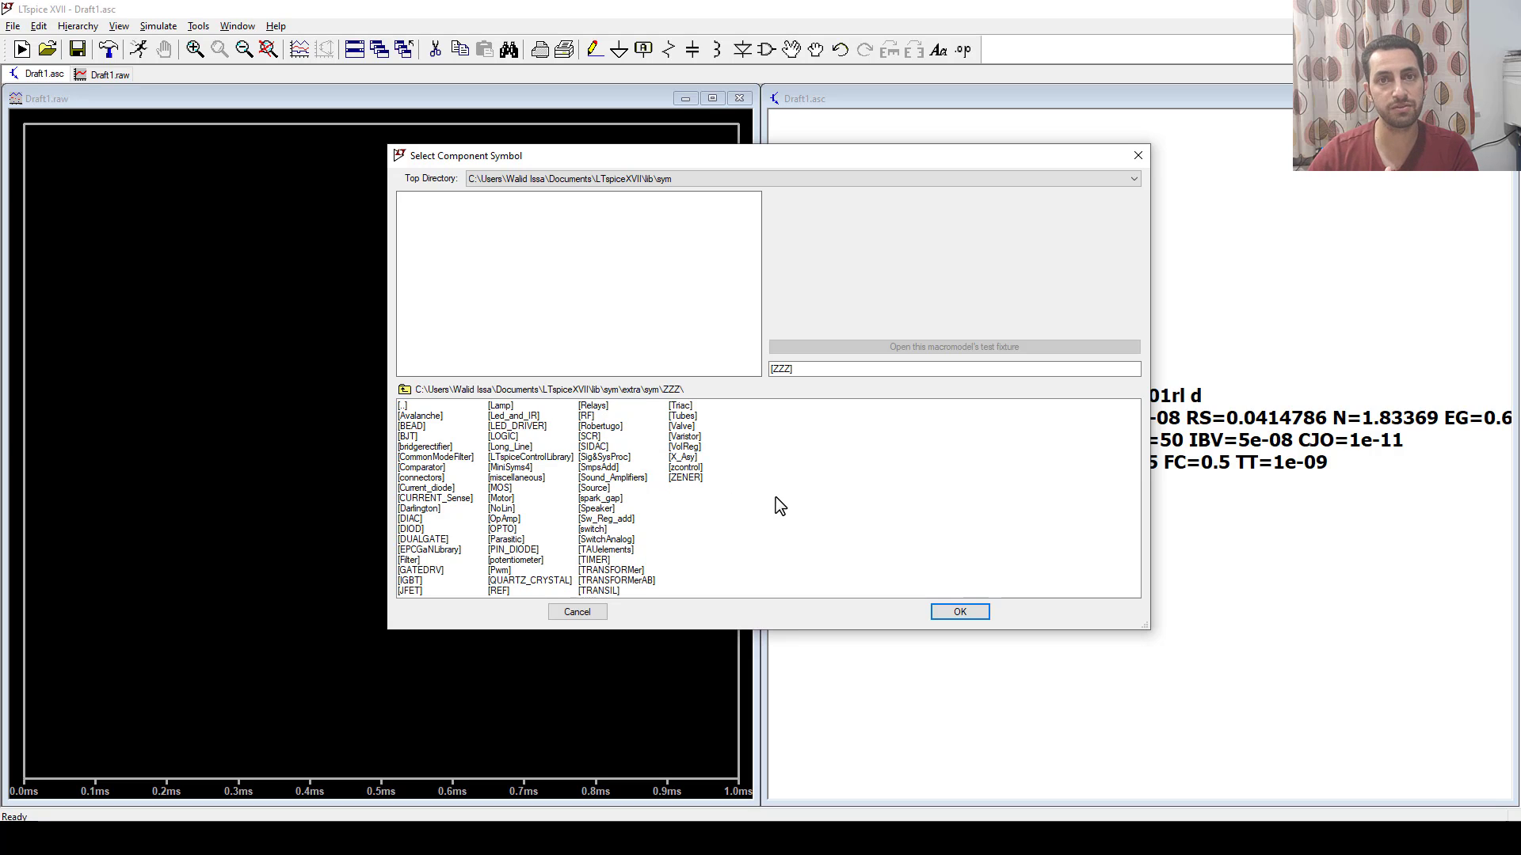
click(588, 438)
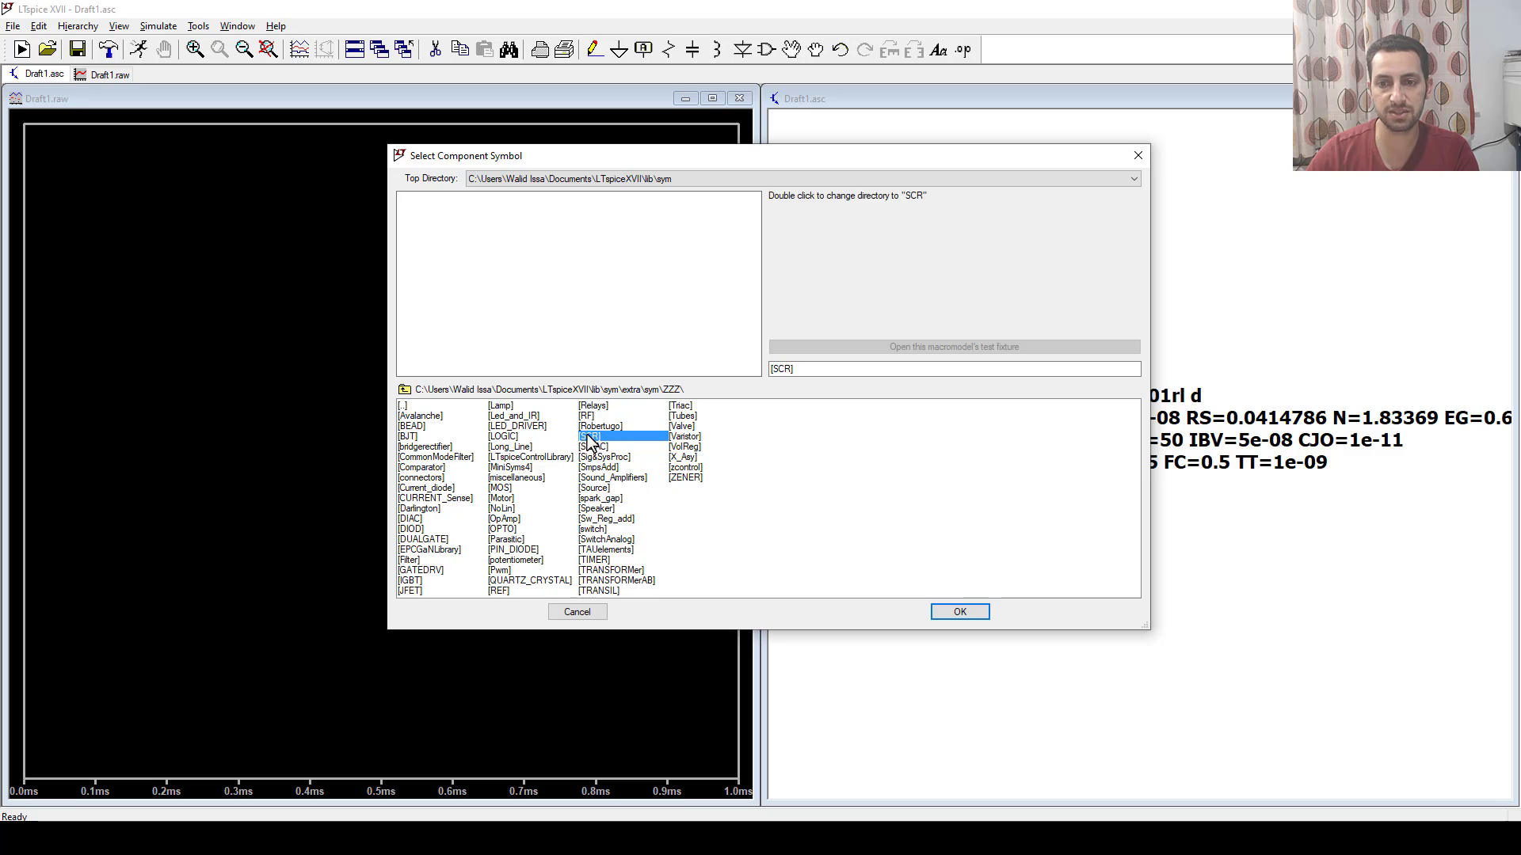
double_click(587, 438)
click(413, 417)
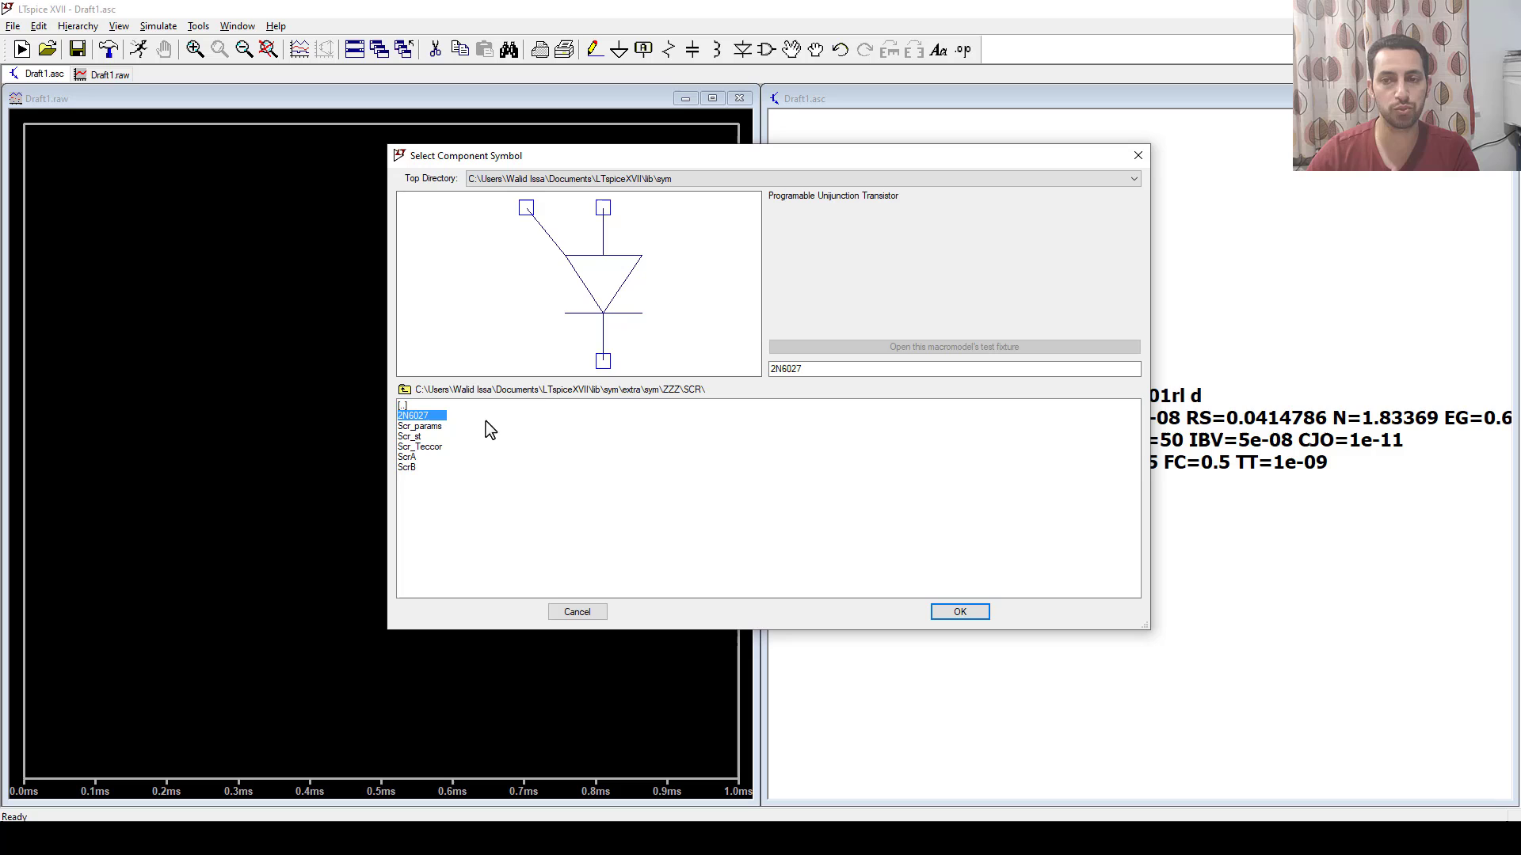
click(959, 613)
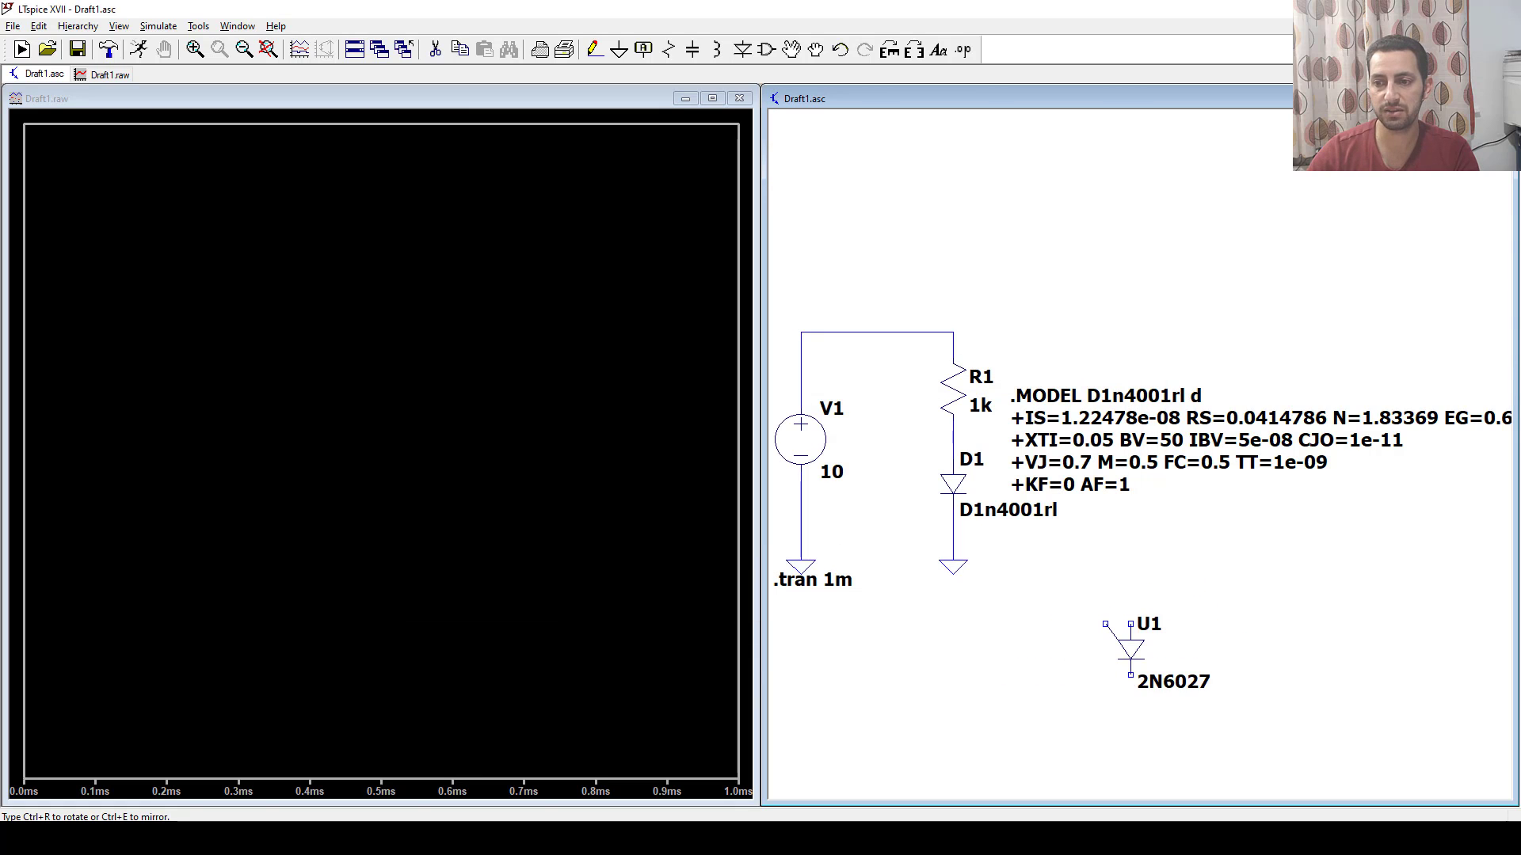
click(1130, 650)
key(Escape)
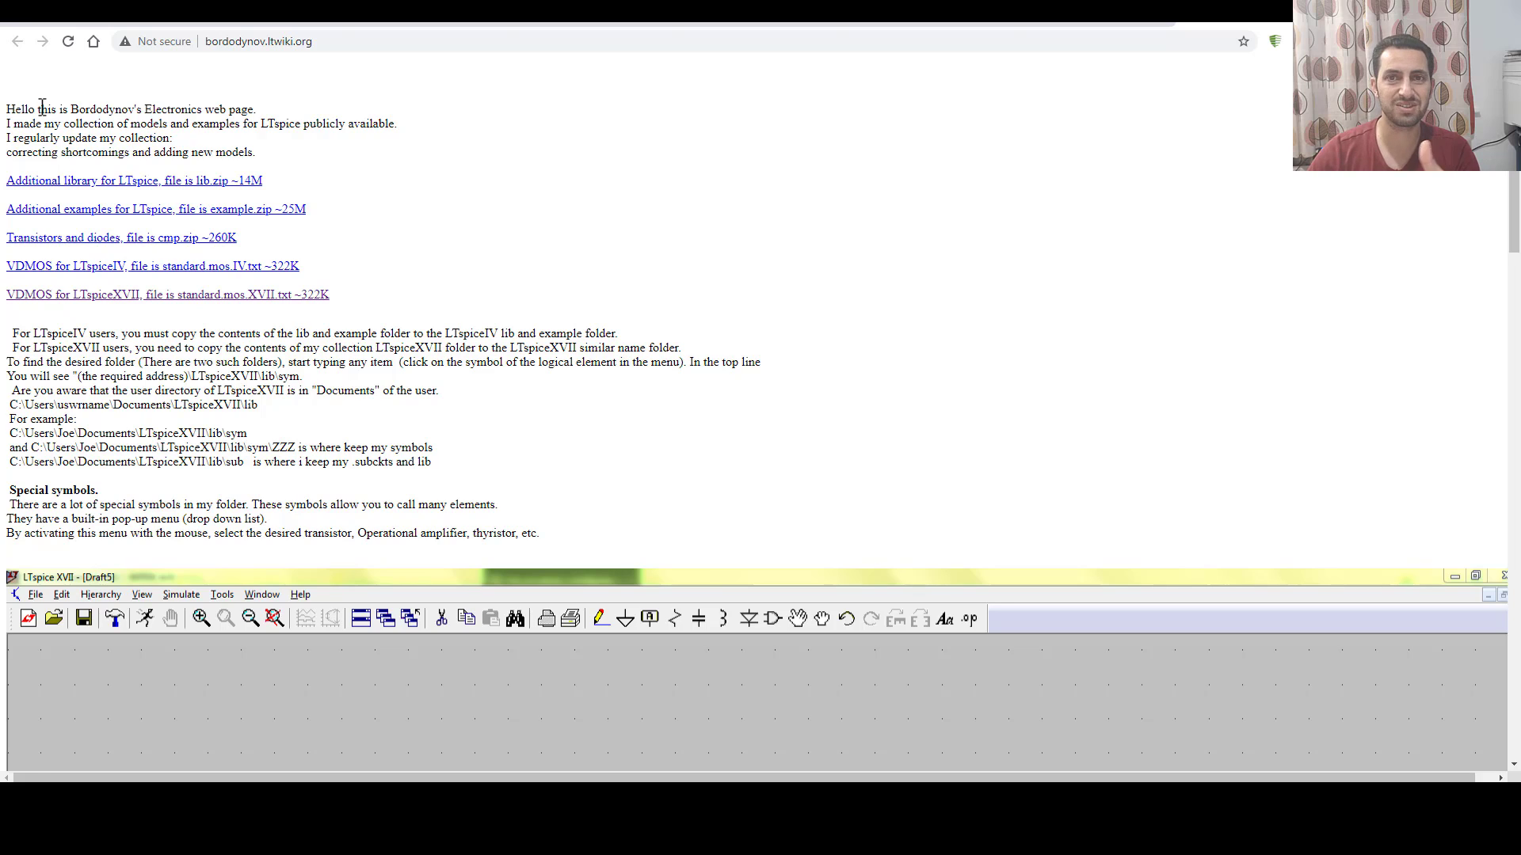
drag(42, 106, 183, 110)
click(183, 110)
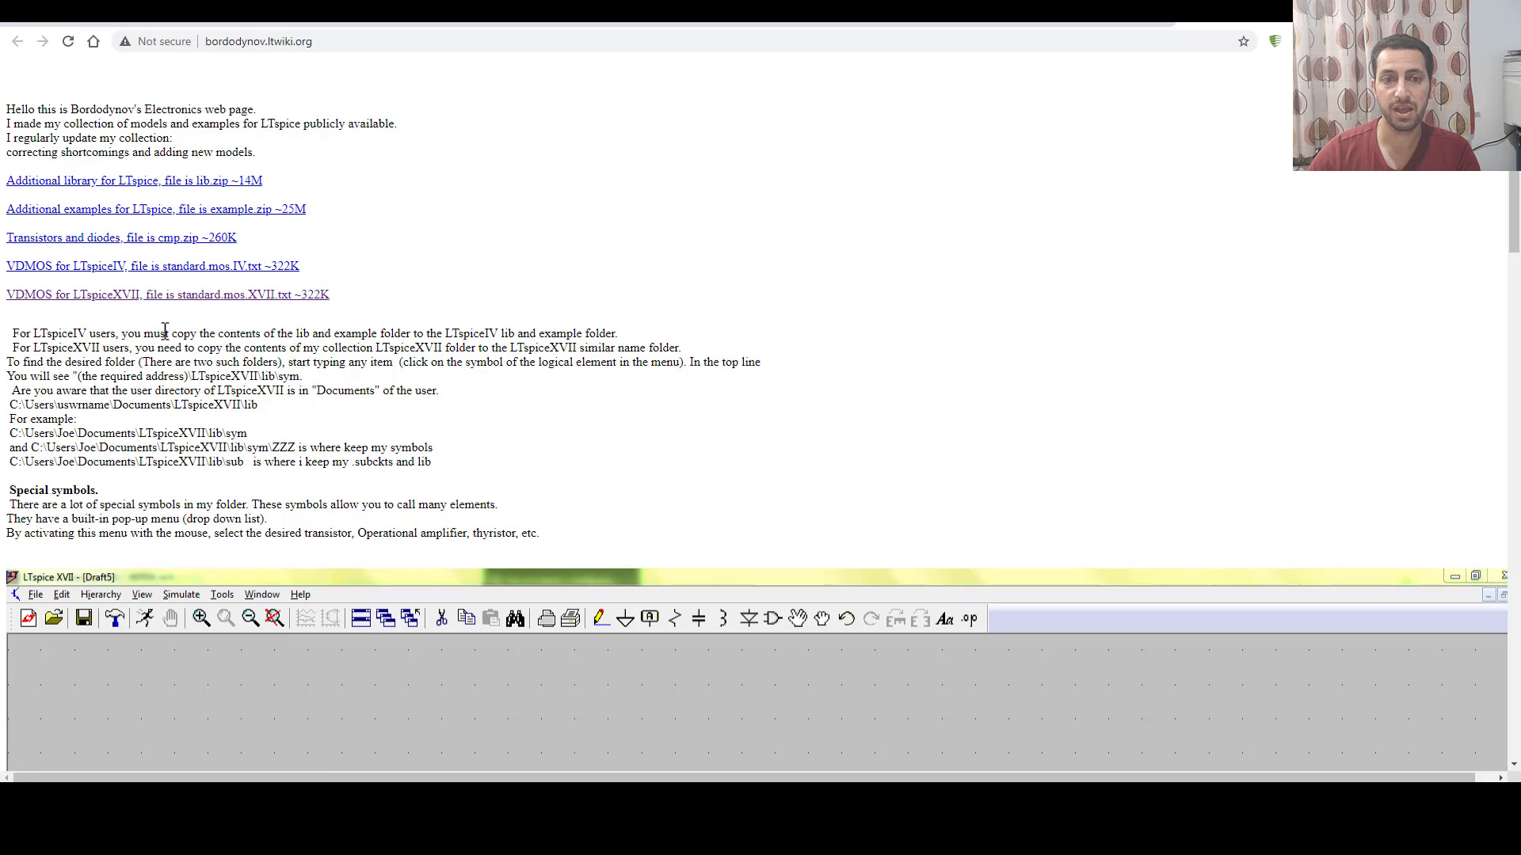
drag(11, 332, 482, 467)
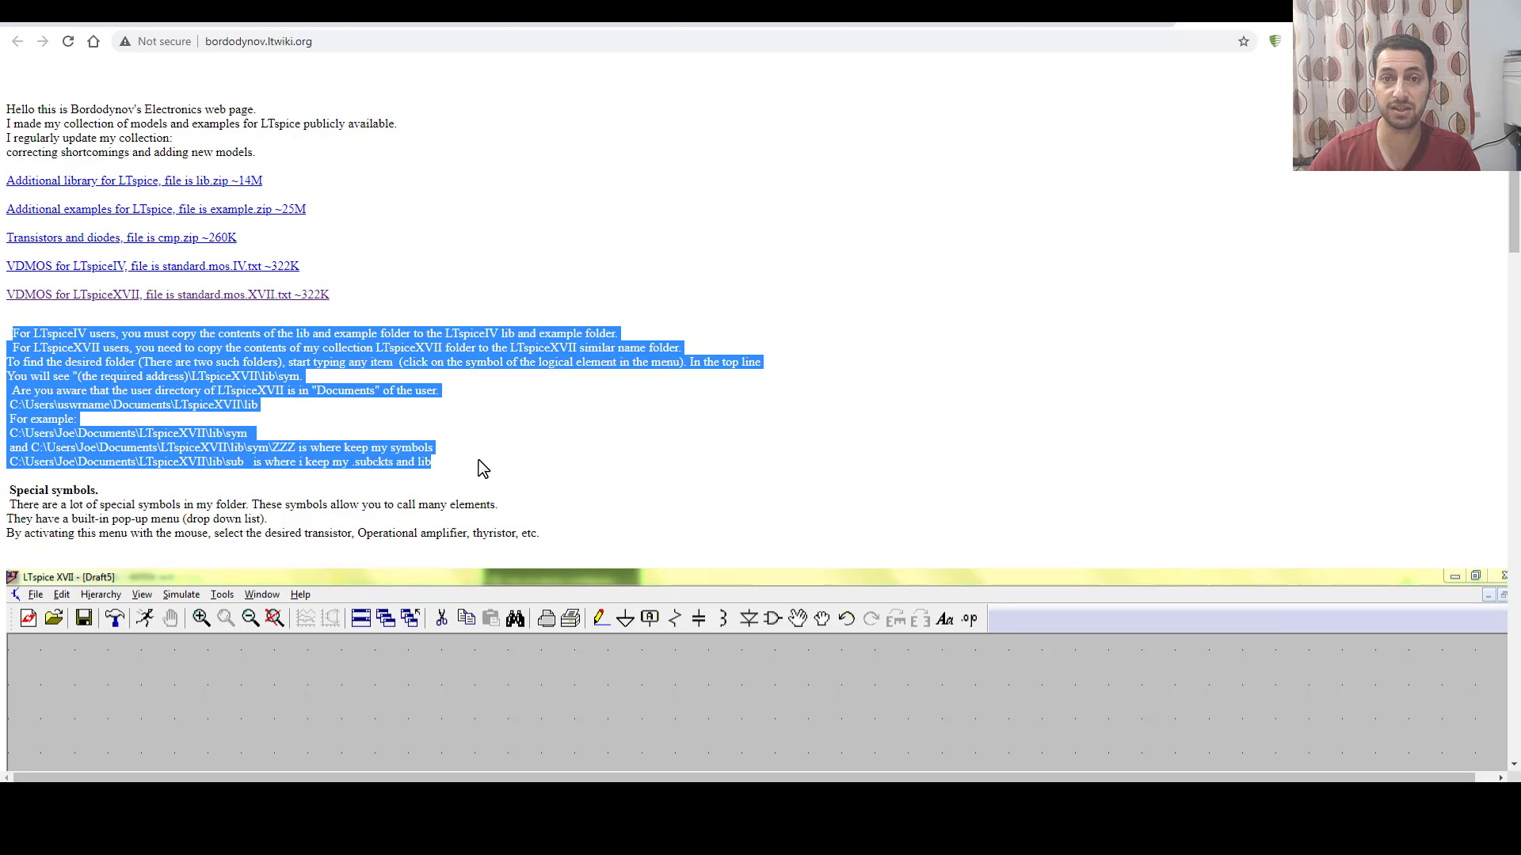
click(261, 418)
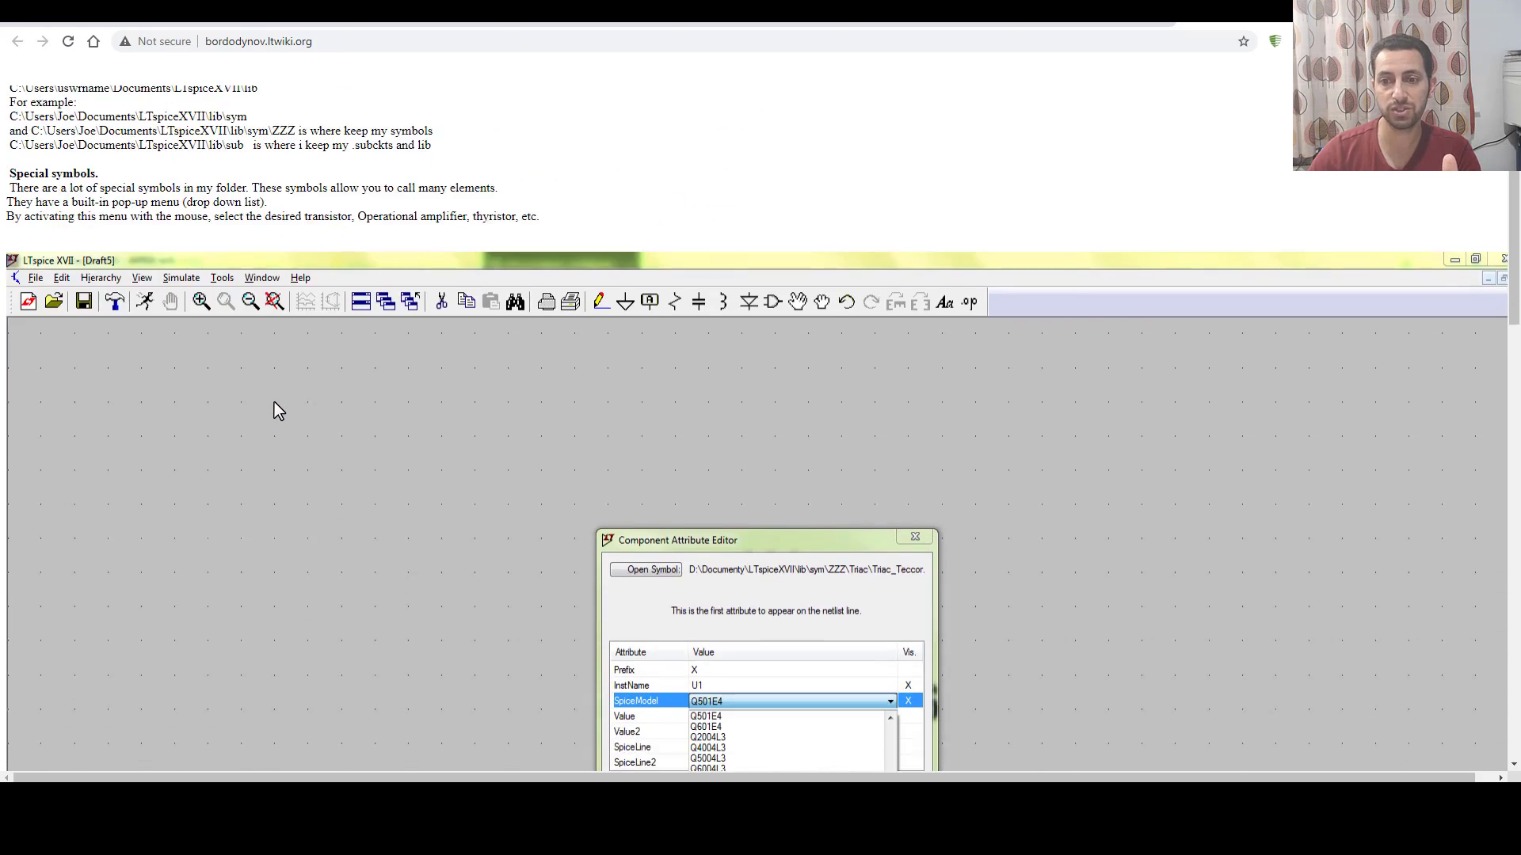
scroll(279, 410, down, 15)
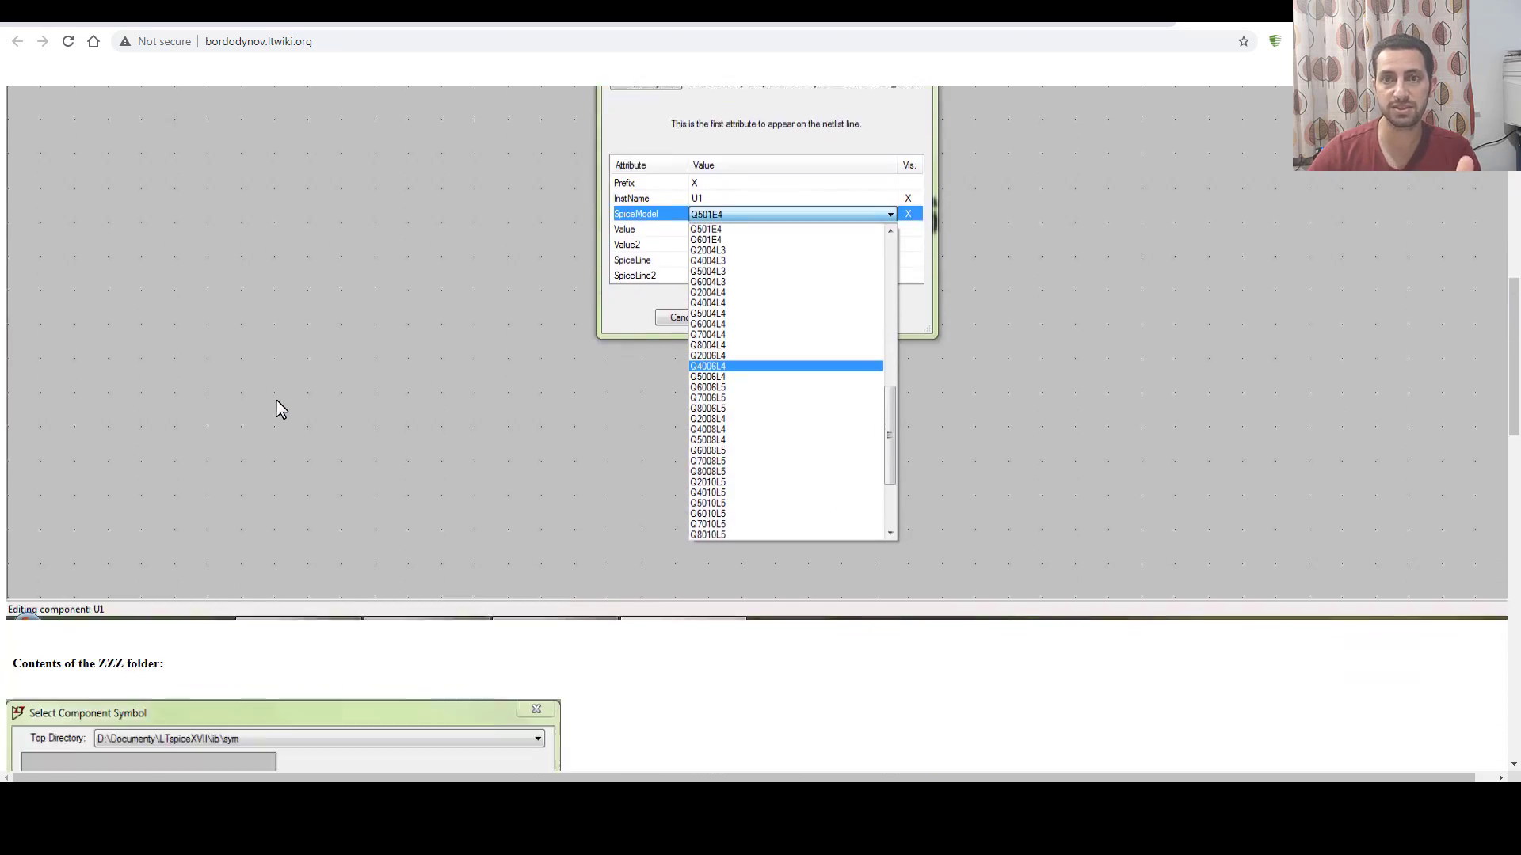
scroll(284, 405, down, 5)
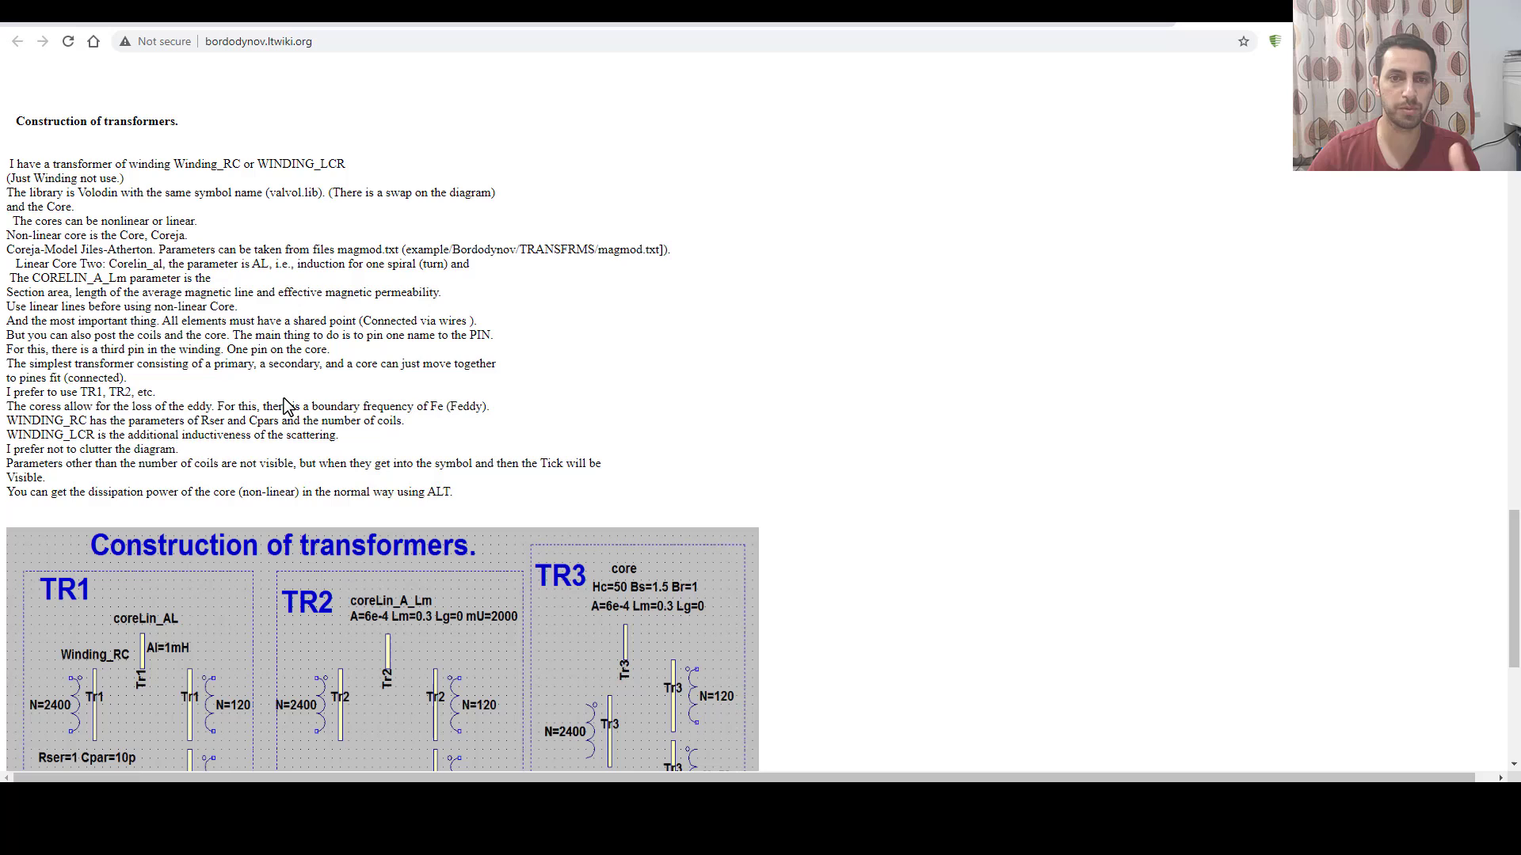
scroll(287, 405, down, 5)
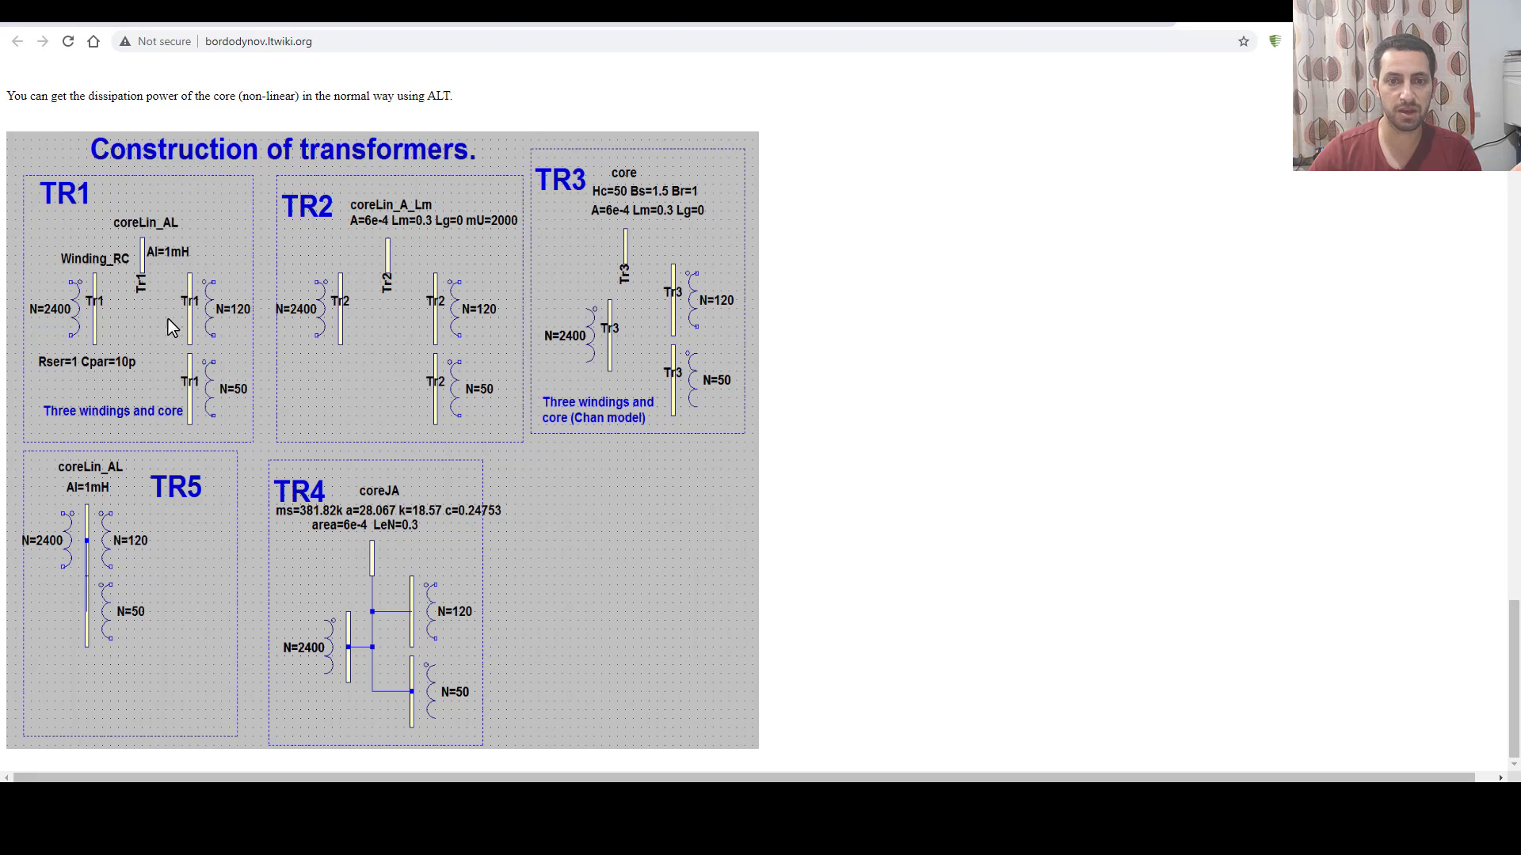
scroll(168, 320, up, 2)
scroll(172, 336, down, 2)
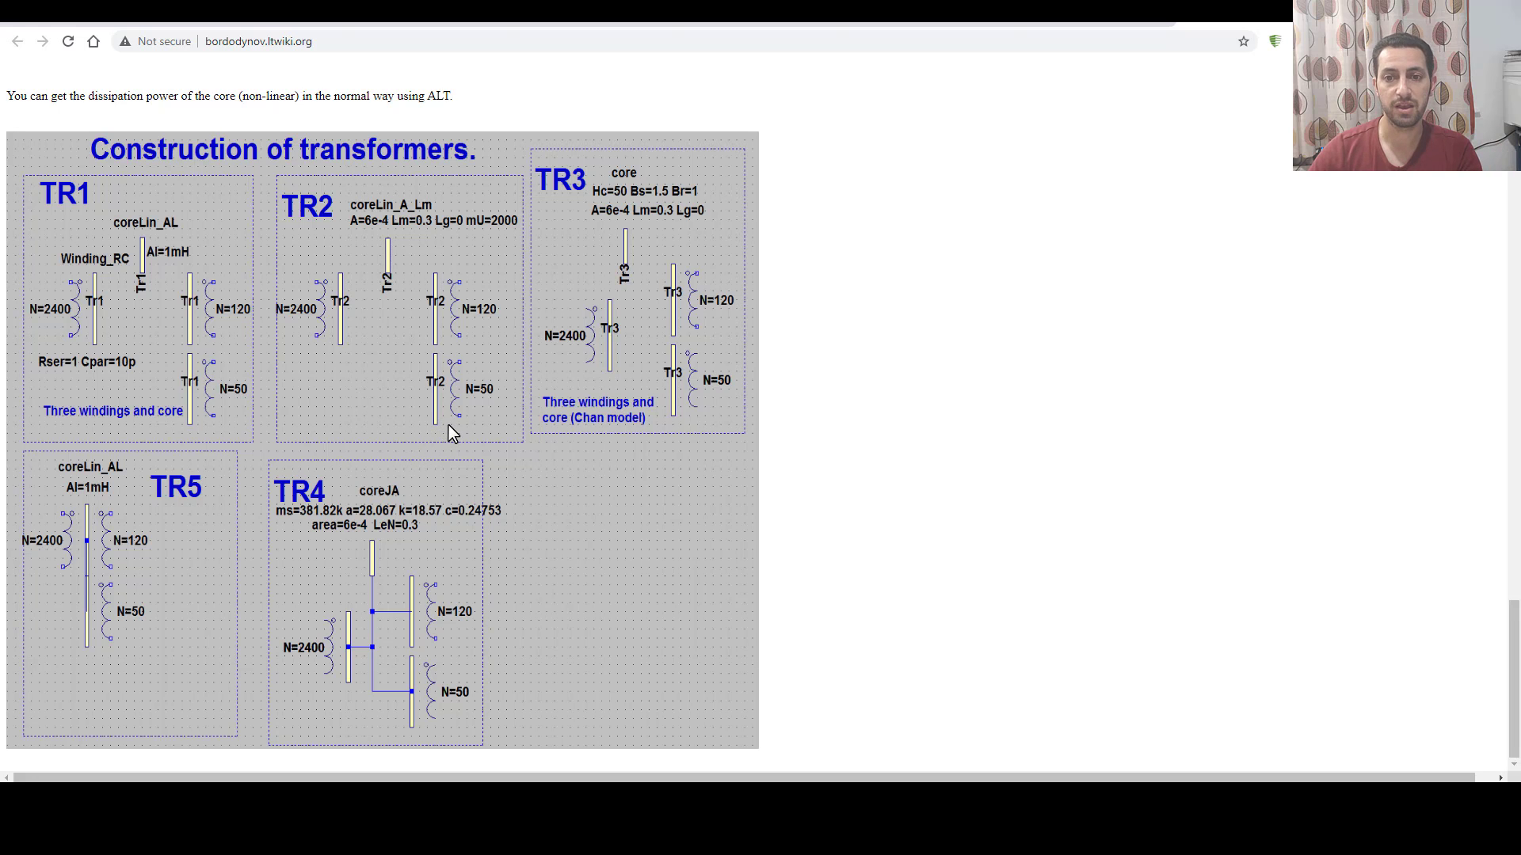
scroll(787, 441, up, 8)
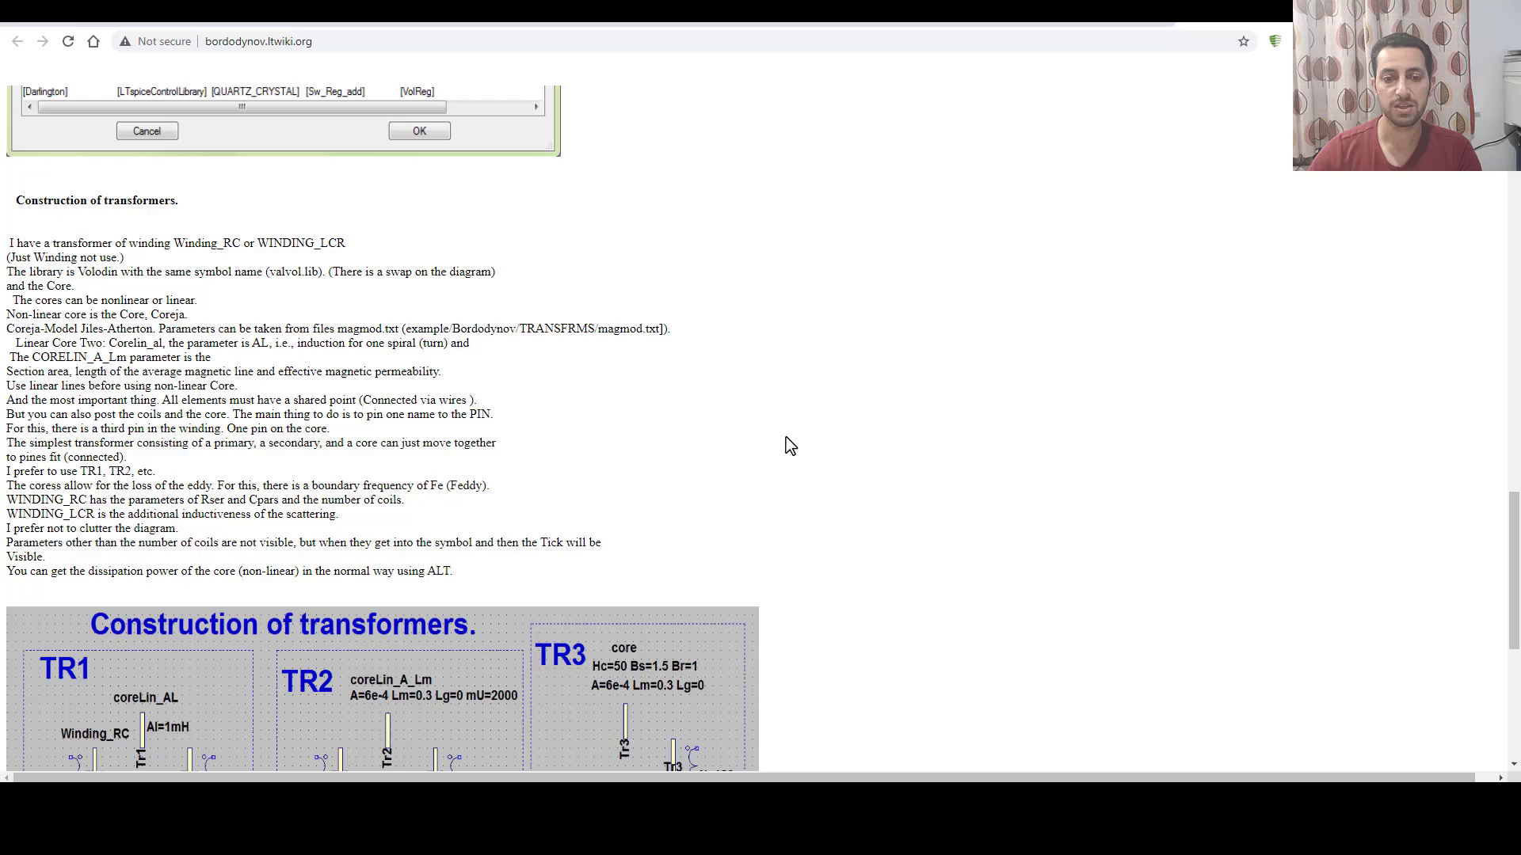
scroll(757, 442, up, 15)
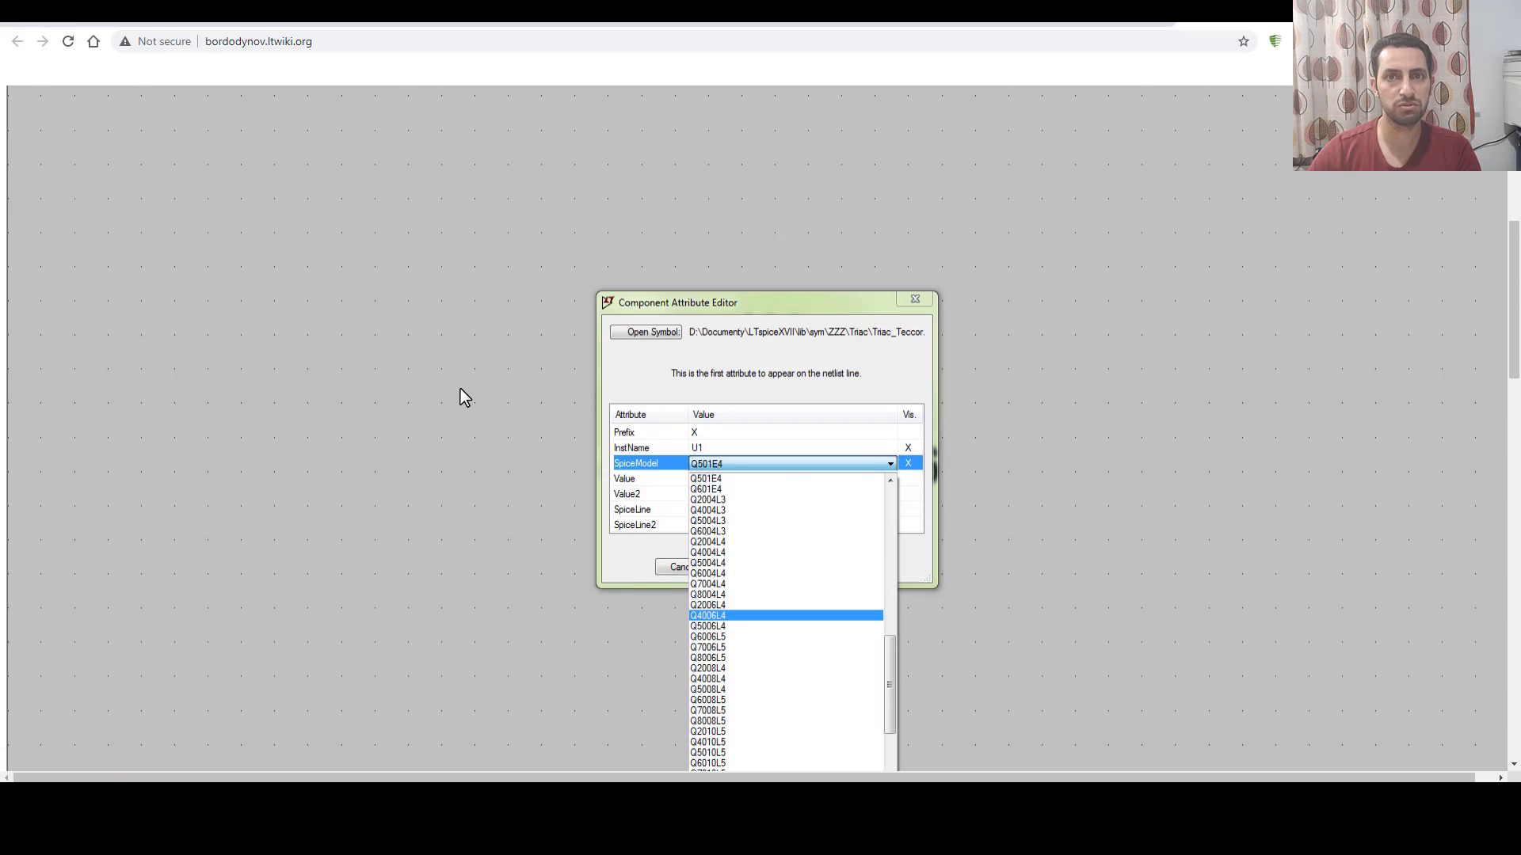
Scroll up Bordodynov's page showing the lib.zip, example.zip and cmp.zip downloads
scroll(507, 394, up, 1)
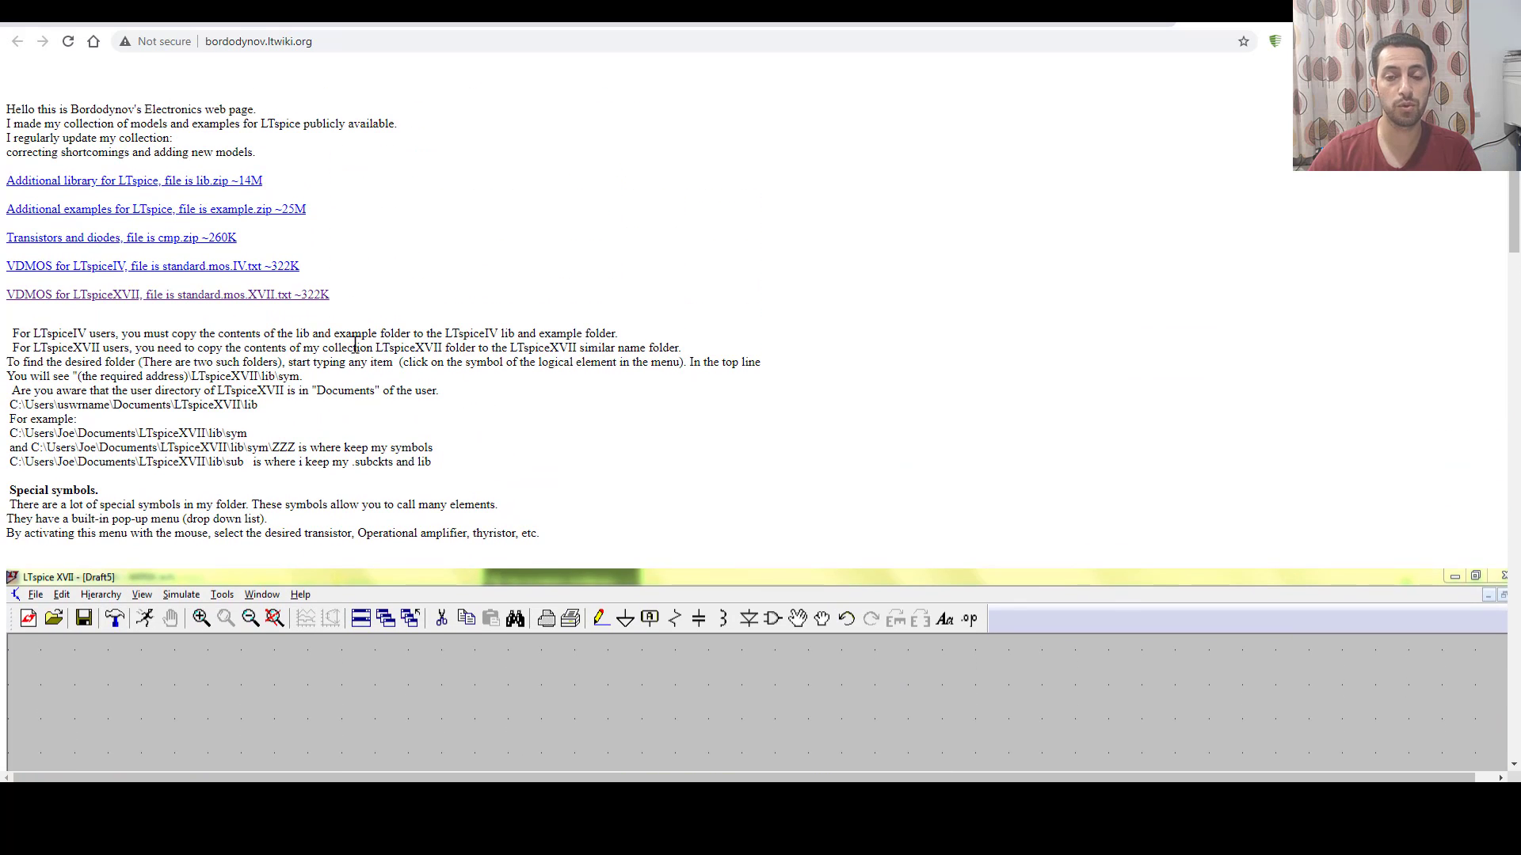